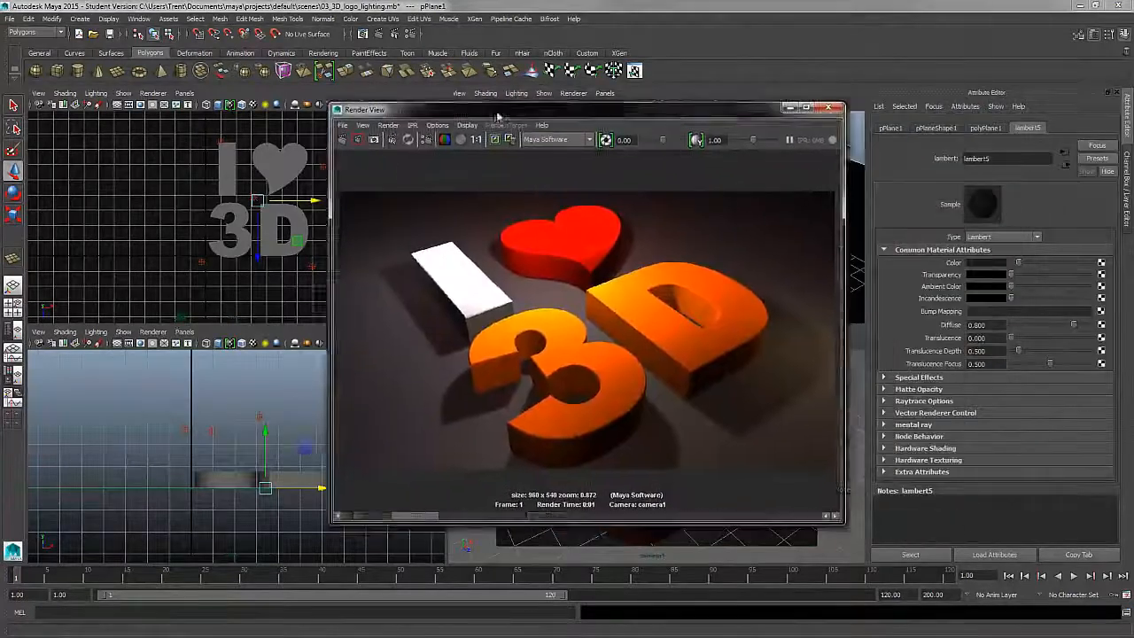
# Step: Put the finished logo render aside and examine the scene's camera and its attributes in the perspective view
pyautogui.moveTo(394, 521)
pyautogui.mouseDown()
pyautogui.moveTo(673, 519)
pyautogui.moveTo(373, 521)
pyautogui.moveTo(391, 521)
pyautogui.mouseUp()
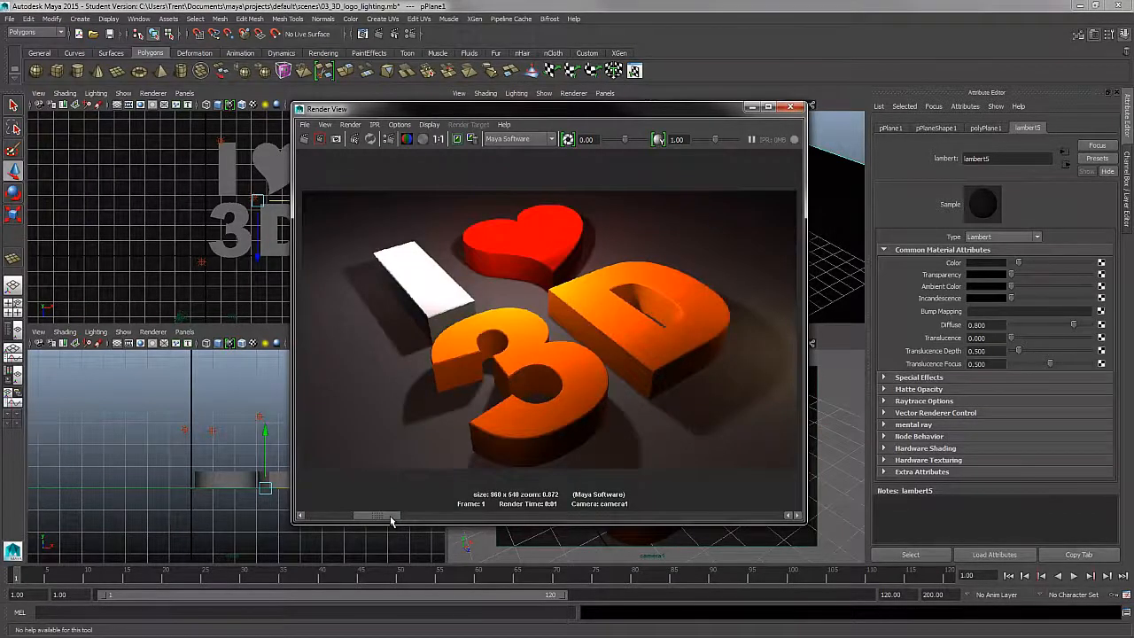
pyautogui.click(753, 107)
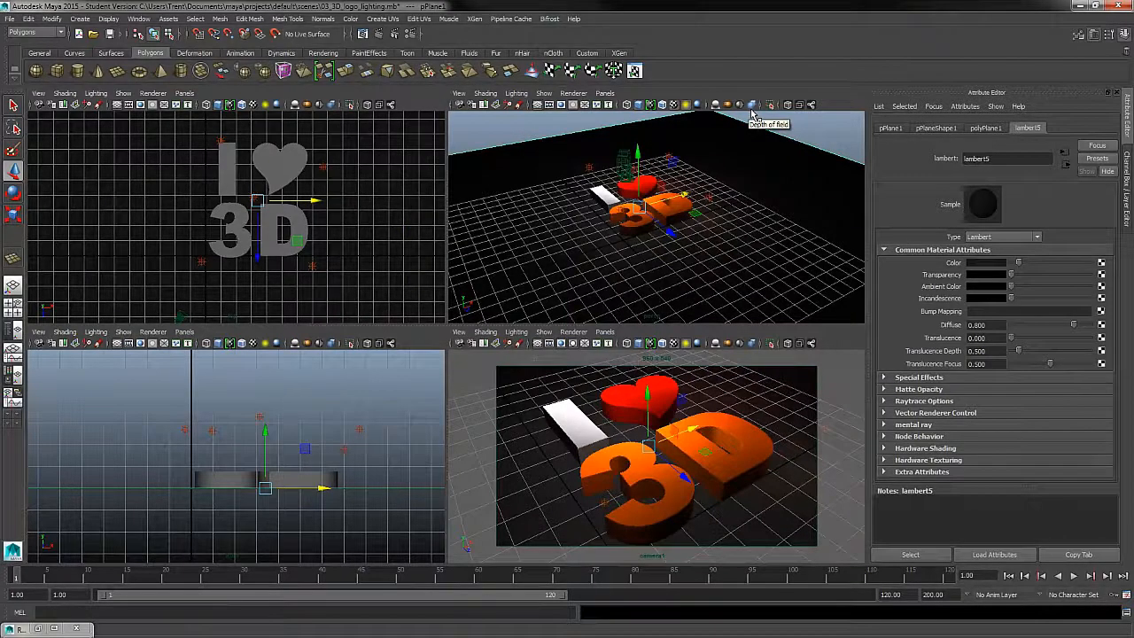
pyautogui.click(821, 146)
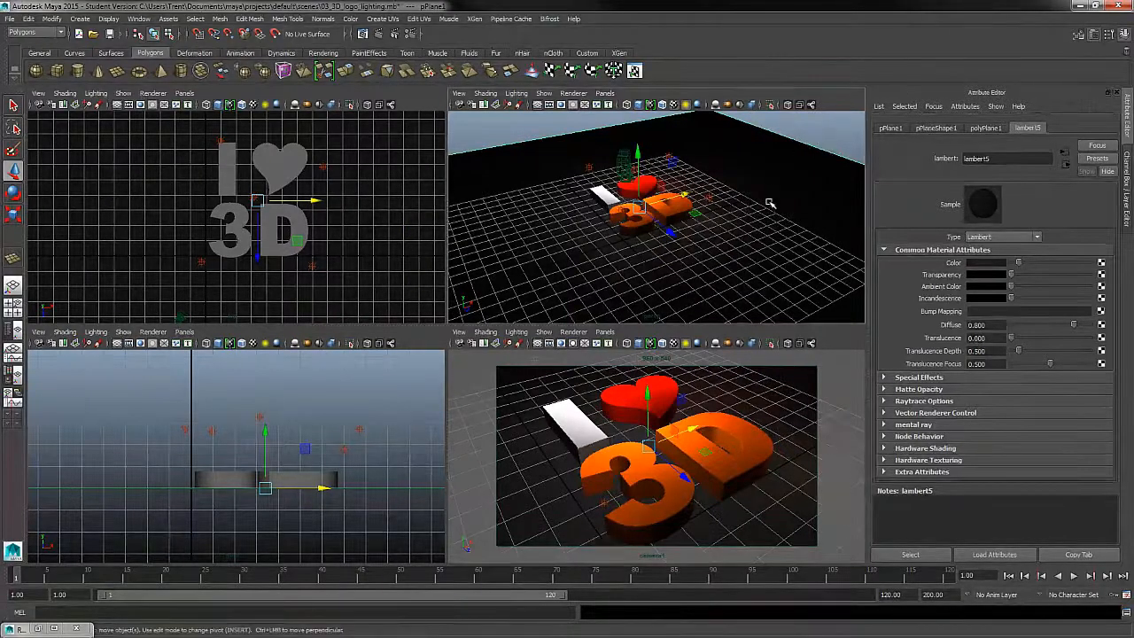
pyautogui.keyDown('alt'); pyautogui.moveTo(649, 266); pyautogui.dragTo(700, 264); pyautogui.keyUp('alt')
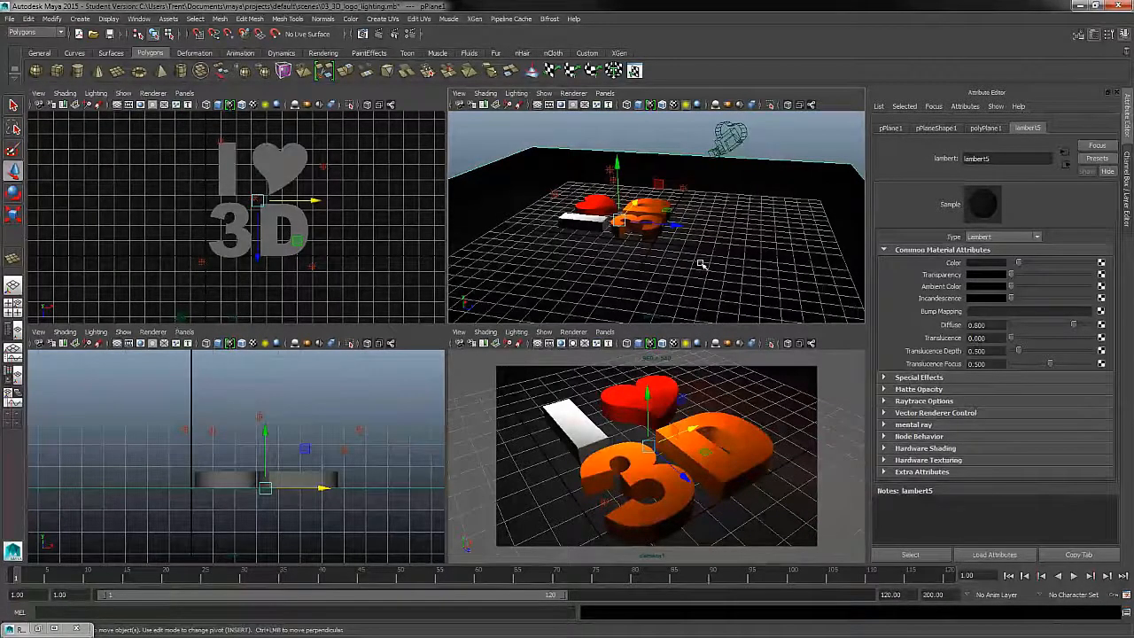
pyautogui.click(744, 138)
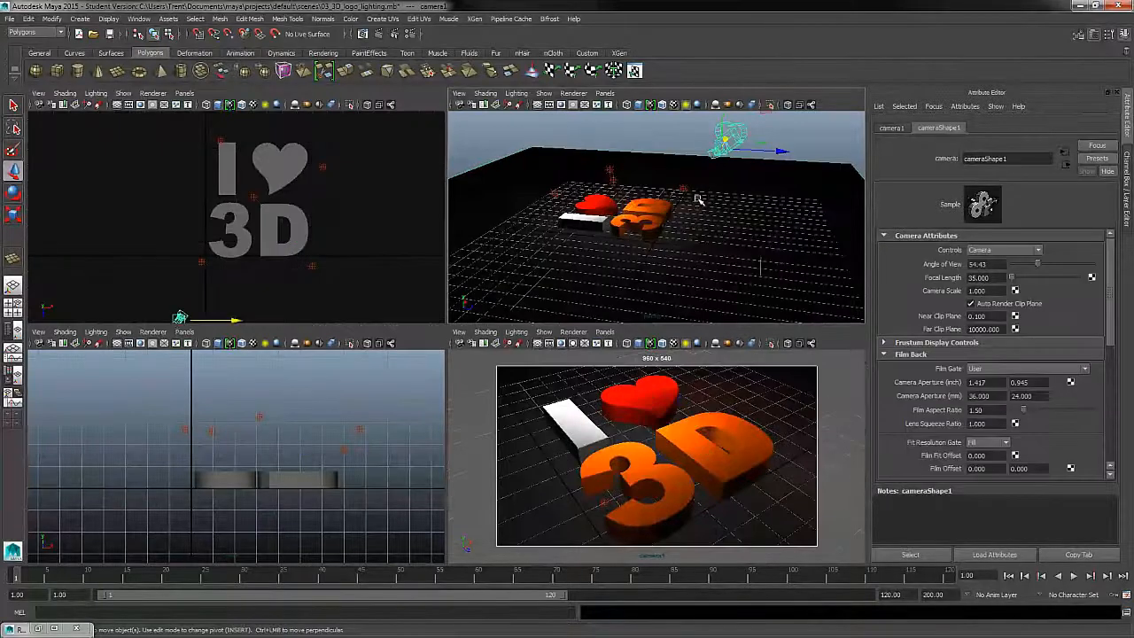
pyautogui.click(81, 18)
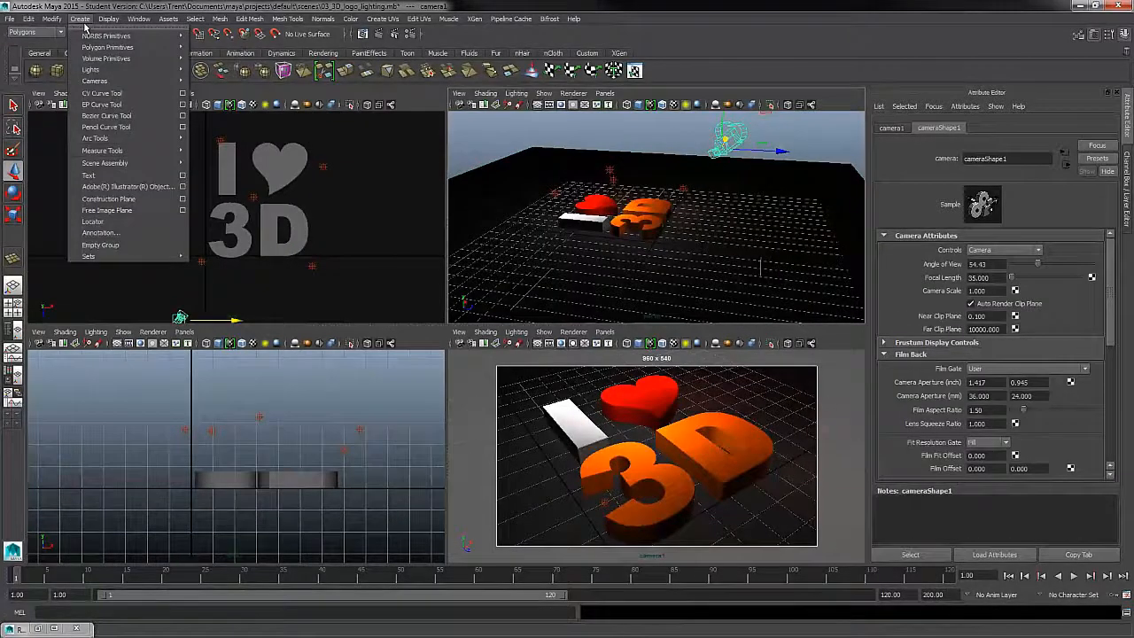
pyautogui.press('Escape')
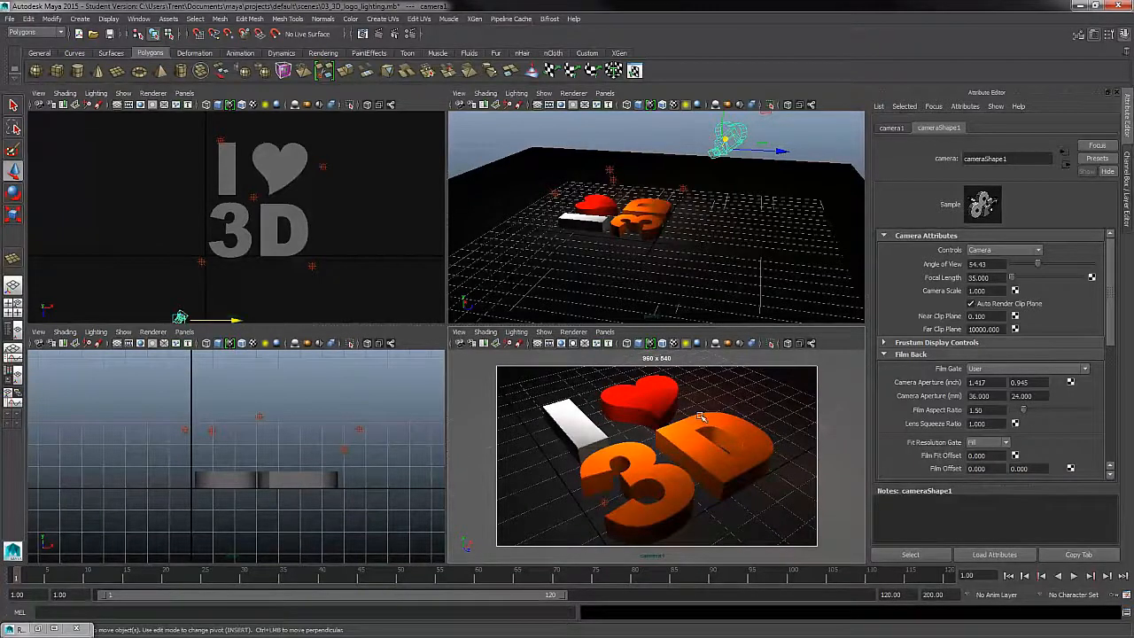
# Step: Inspect the attributes of the point lights placed around the logo and bring the finished render back up for comparison
pyautogui.click(689, 193)
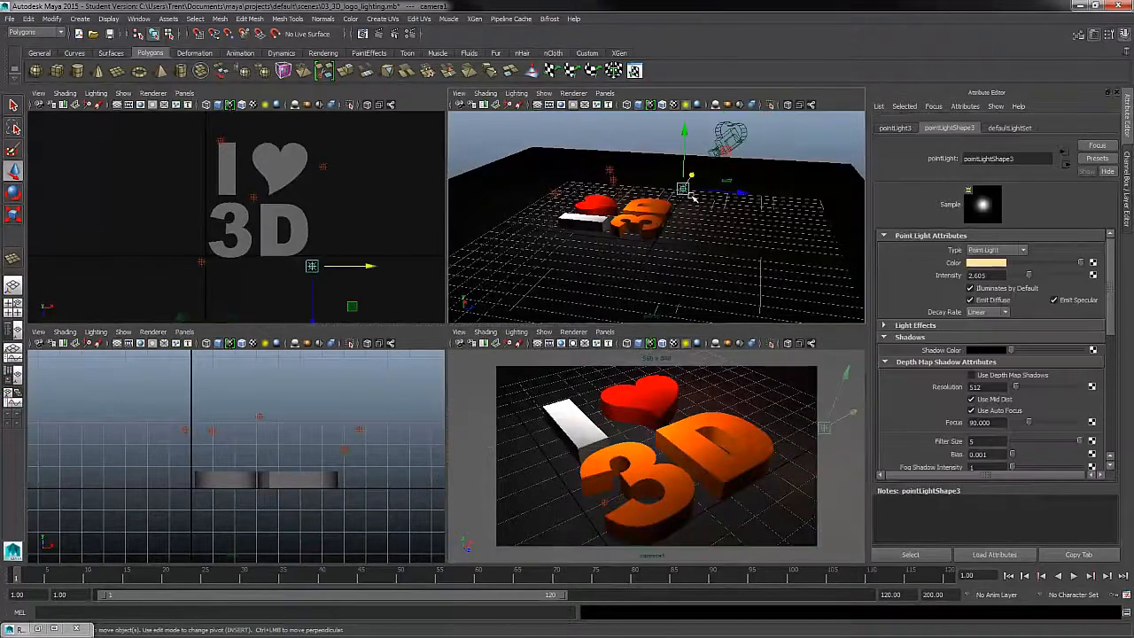
pyautogui.click(80, 18)
pyautogui.click(89, 25)
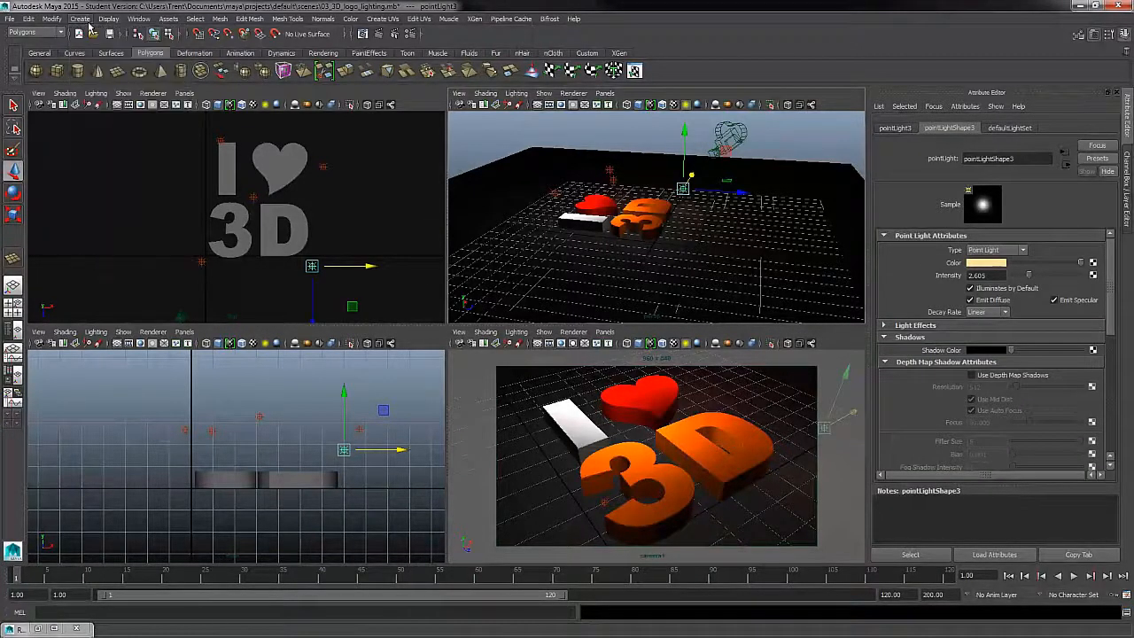
pyautogui.click(611, 172)
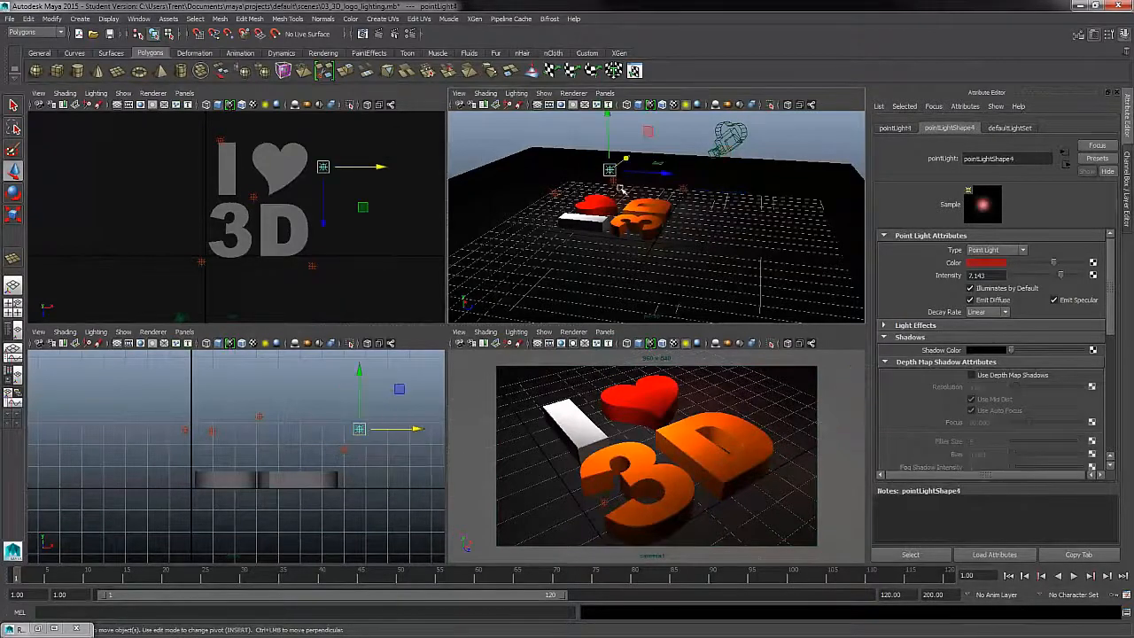
pyautogui.click(615, 182)
pyautogui.click(562, 202)
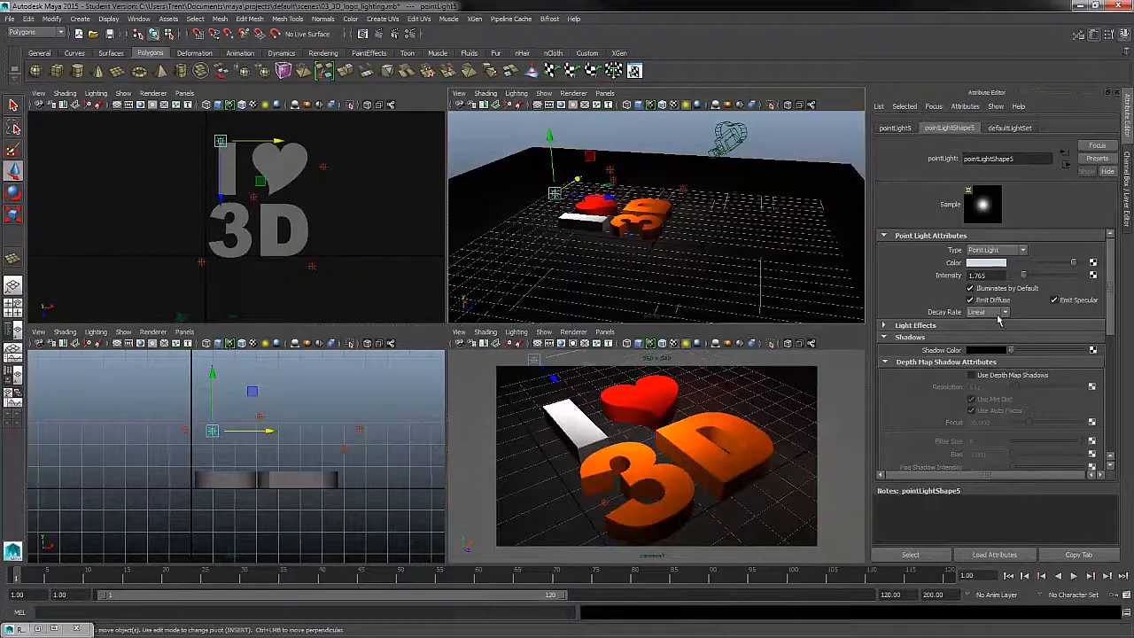
pyautogui.click(36, 629)
pyautogui.moveTo(388, 518)
pyautogui.mouseDown()
pyautogui.moveTo(567, 521)
pyautogui.moveTo(393, 522)
pyautogui.mouseUp()
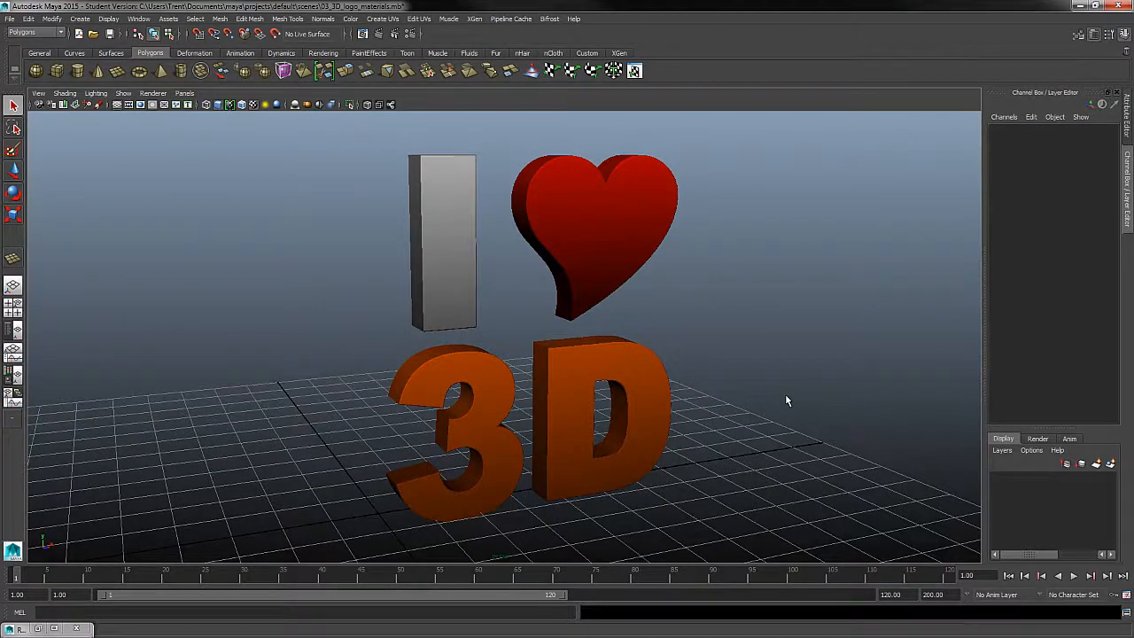
# Step: In the four-view layout, draw a large polygon plane over the logo in the front view and move it to about X 3.4, Y 3.6
pyautogui.keyDown('alt'); pyautogui.moveTo(744, 384); pyautogui.dragTo(707, 374); pyautogui.keyUp('alt')
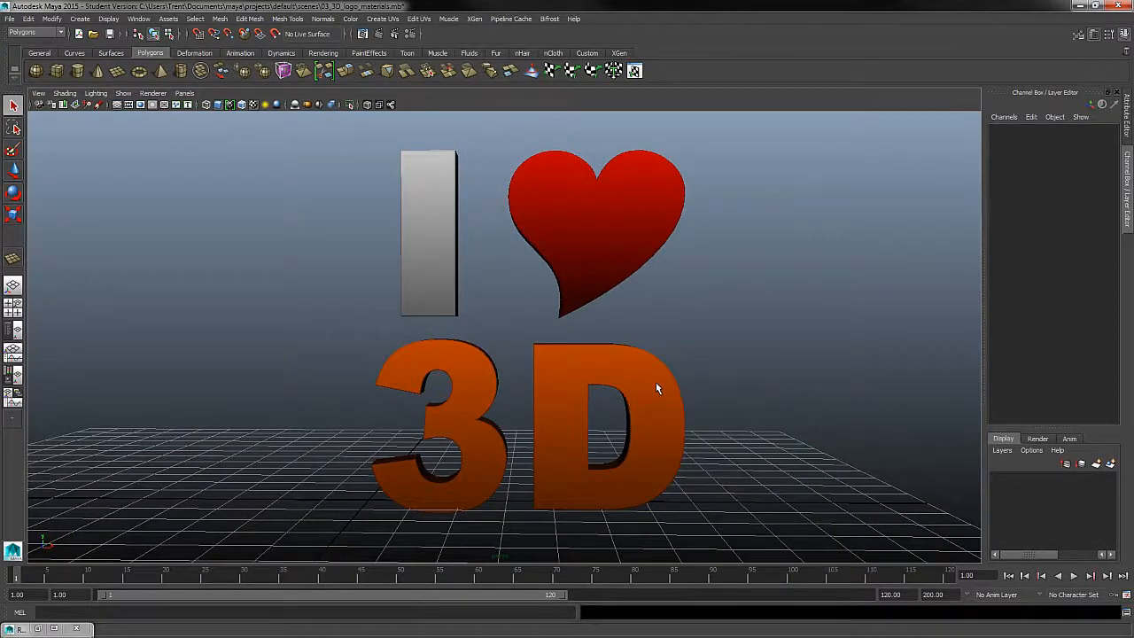
pyautogui.keyDown('alt'); pyautogui.moveTo(608, 435); pyautogui.dragTo(648, 460); pyautogui.keyUp('alt')
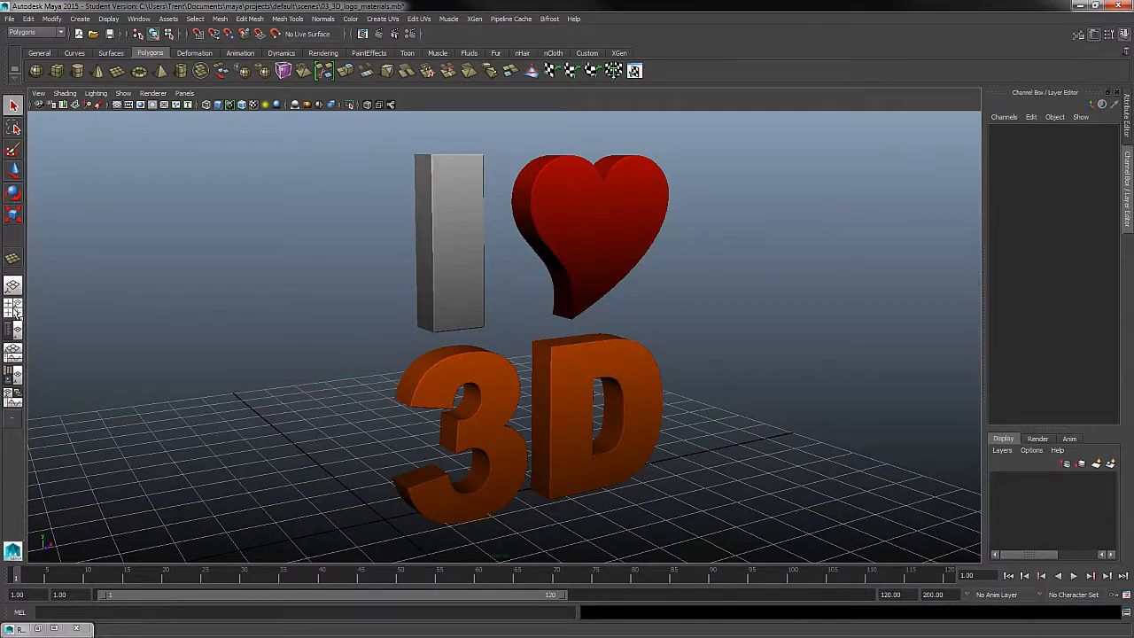
pyautogui.click(15, 311)
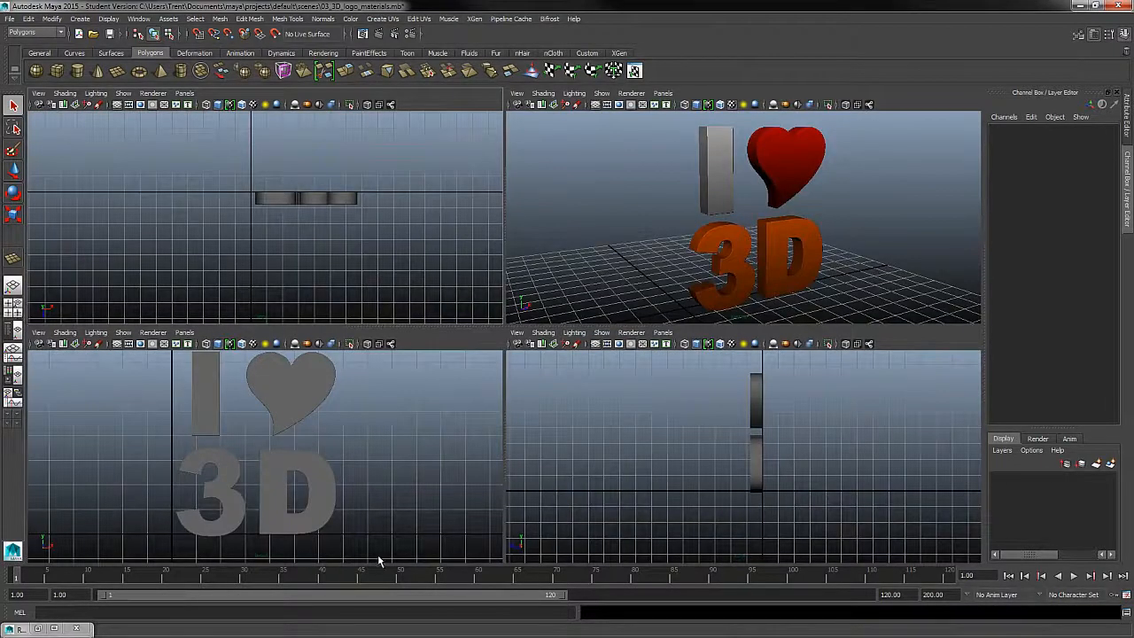
pyautogui.scroll(-10, 344, 420)
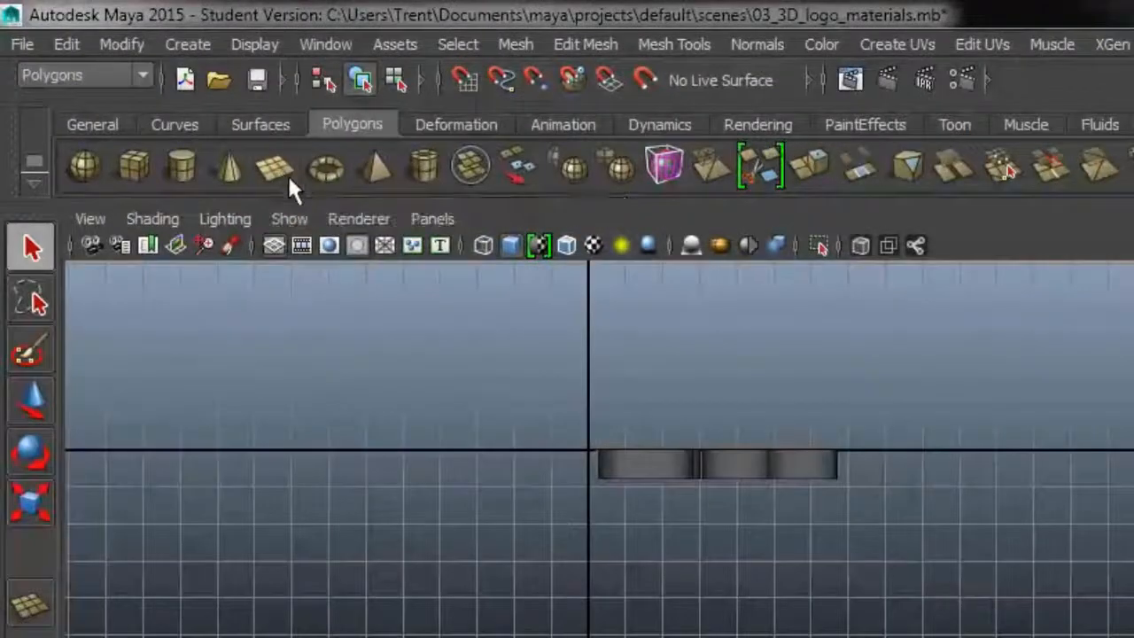
pyautogui.click(285, 175)
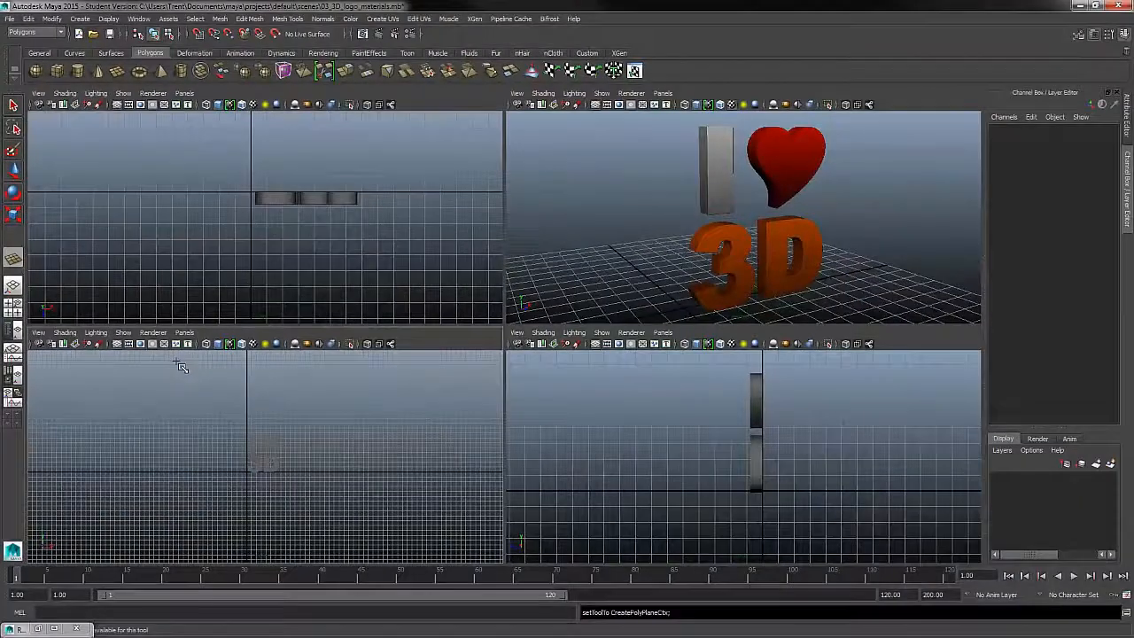
pyautogui.moveTo(175, 364); pyautogui.dragTo(412, 571)
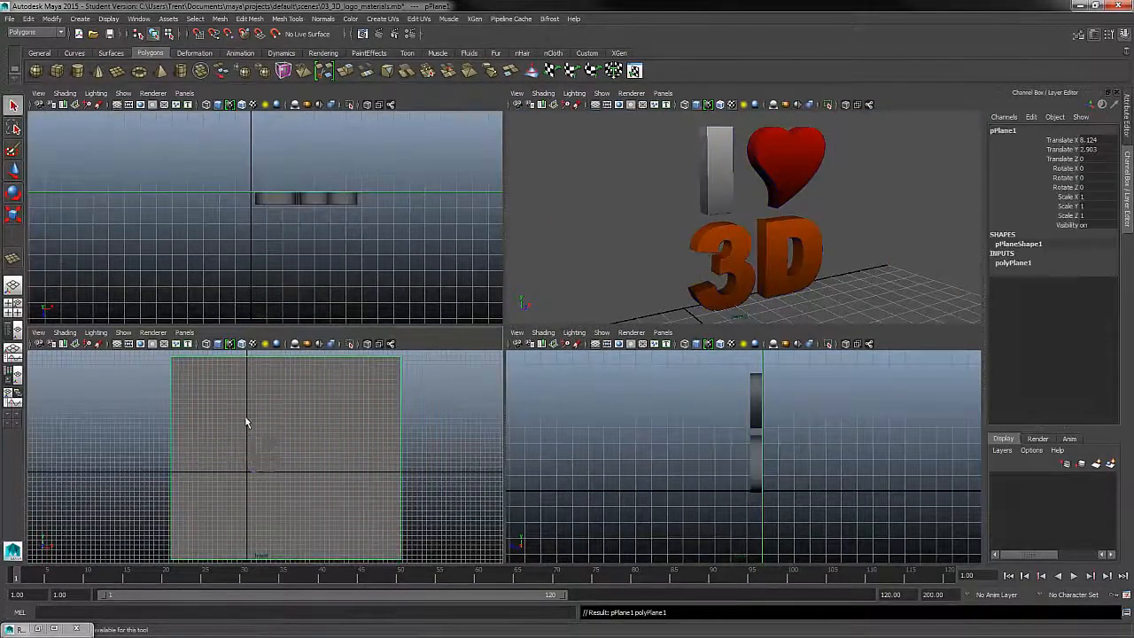
pyautogui.press('w')
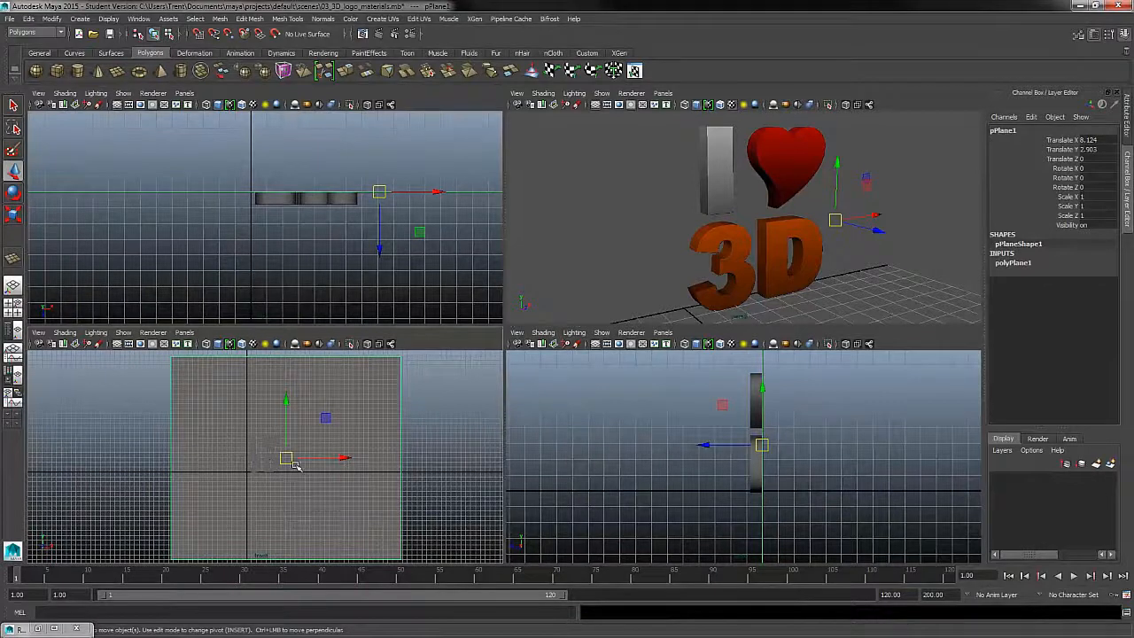
pyautogui.moveTo(290, 463); pyautogui.dragTo(275, 459)
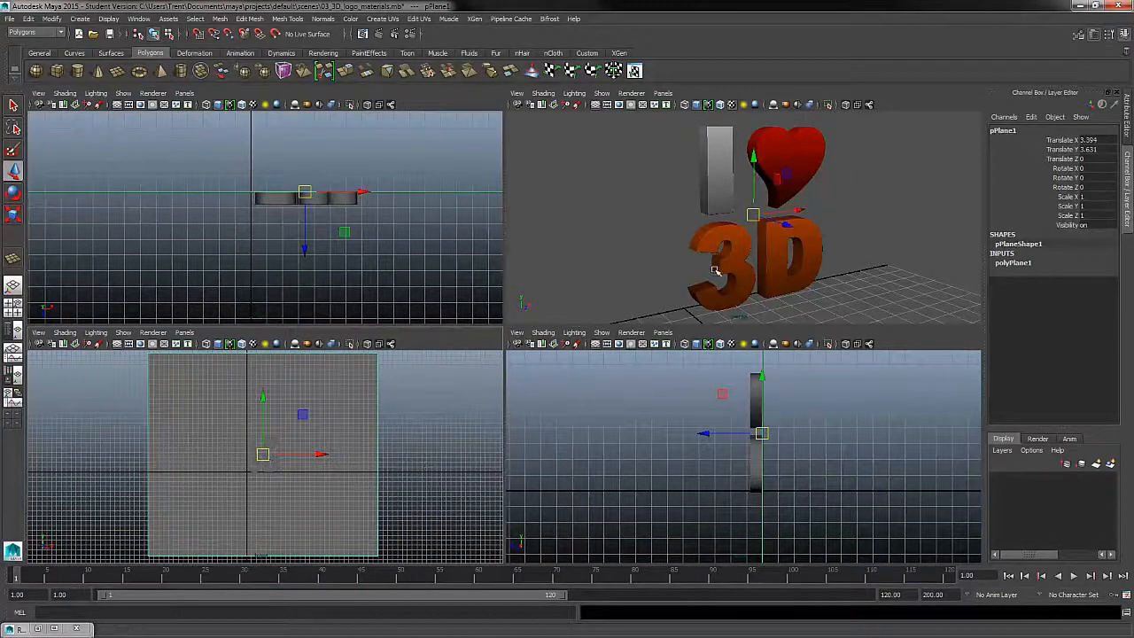
# Step: Examine how the new plane sits behind the logo from several angles in the perspective view
pyautogui.keyDown('alt'); pyautogui.moveTo(683, 286); pyautogui.dragTo(797, 257); pyautogui.keyUp('alt')
pyautogui.scroll(-3, 742, 255)
pyautogui.keyDown('alt'); pyautogui.moveTo(797, 257); pyautogui.dragTo(964, 374, button='right'); pyautogui.keyUp('alt')
pyautogui.keyDown('alt'); pyautogui.moveTo(780, 266); pyautogui.dragTo(818, 294); pyautogui.keyUp('alt')
pyautogui.keyDown('alt'); pyautogui.moveTo(818, 293); pyautogui.dragTo(802, 279, button='right'); pyautogui.keyUp('alt')
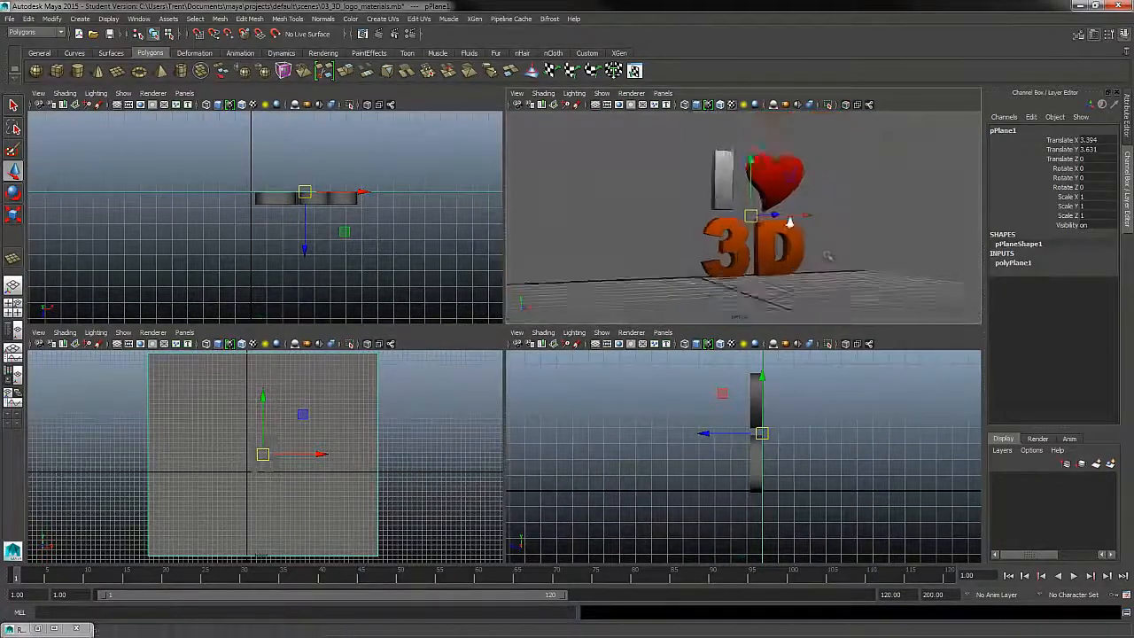
pyautogui.keyDown('alt'); pyautogui.moveTo(802, 279); pyautogui.dragTo(787, 257); pyautogui.keyUp('alt')
pyautogui.keyDown('alt'); pyautogui.moveTo(787, 258); pyautogui.dragTo(815, 253, button='right'); pyautogui.keyUp('alt')
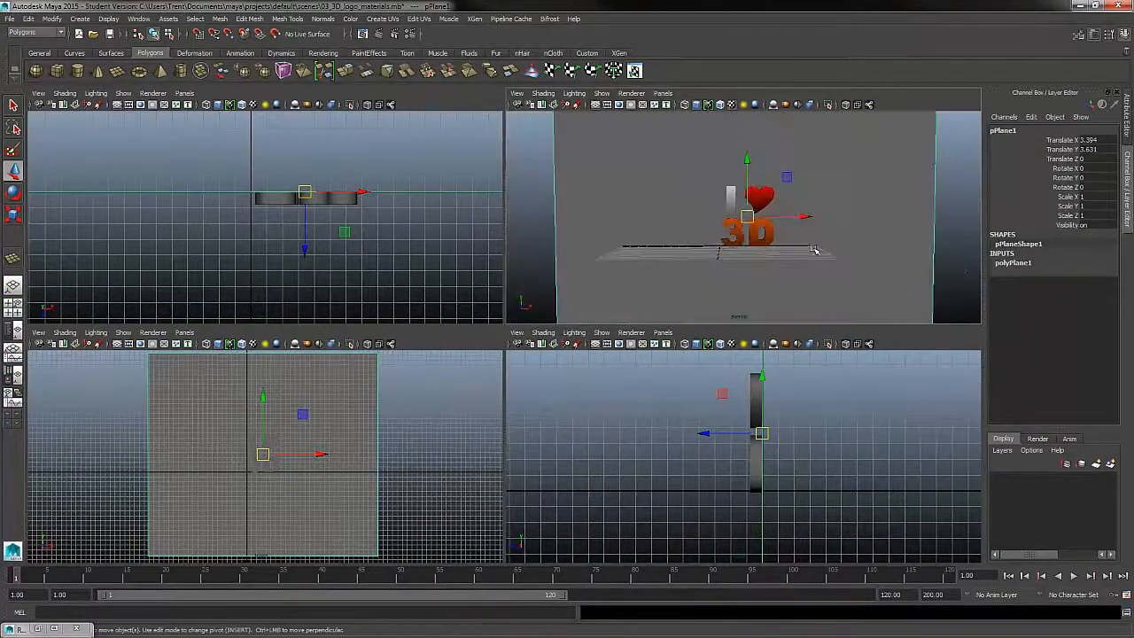
pyautogui.keyDown('alt'); pyautogui.moveTo(816, 253); pyautogui.dragTo(839, 277); pyautogui.keyUp('alt')
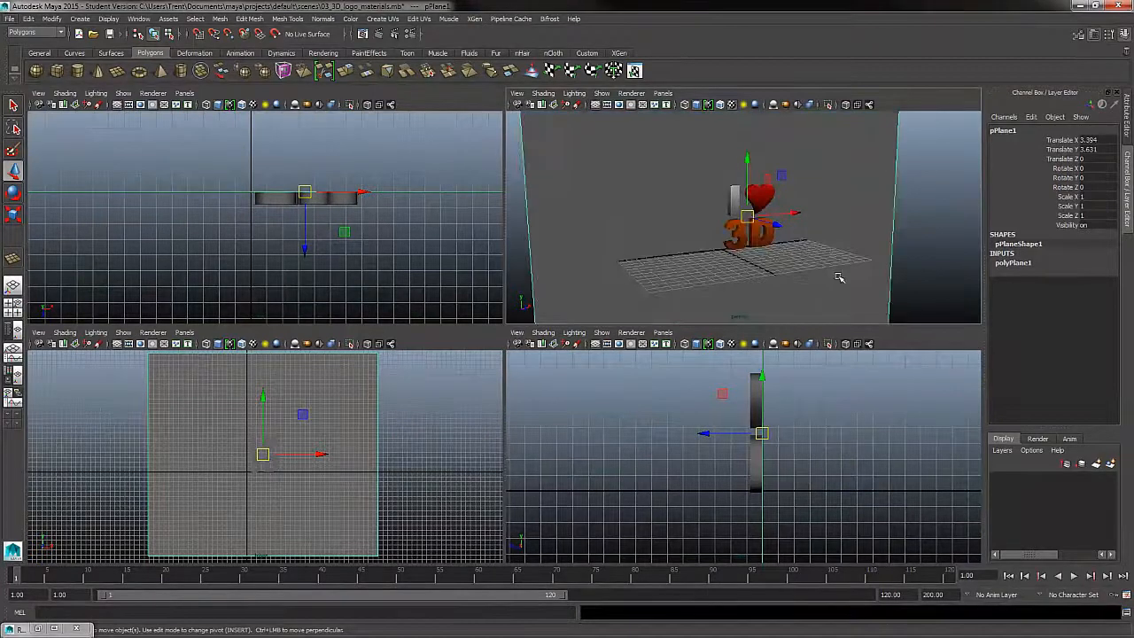
pyautogui.keyDown('alt'); pyautogui.moveTo(849, 208); pyautogui.dragTo(678, 209); pyautogui.keyUp('alt')
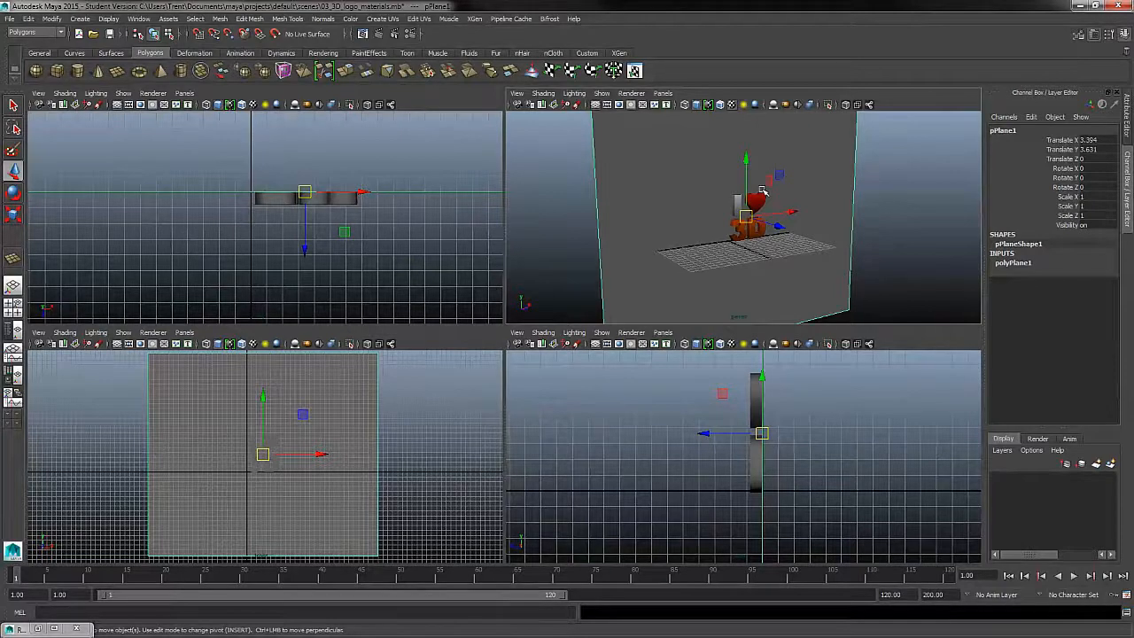
pyautogui.keyDown('alt'); pyautogui.moveTo(774, 228); pyautogui.dragTo(853, 254); pyautogui.keyUp('alt')
pyautogui.keyDown('alt'); pyautogui.moveTo(853, 254); pyautogui.dragTo(824, 282, button='right'); pyautogui.keyUp('alt')
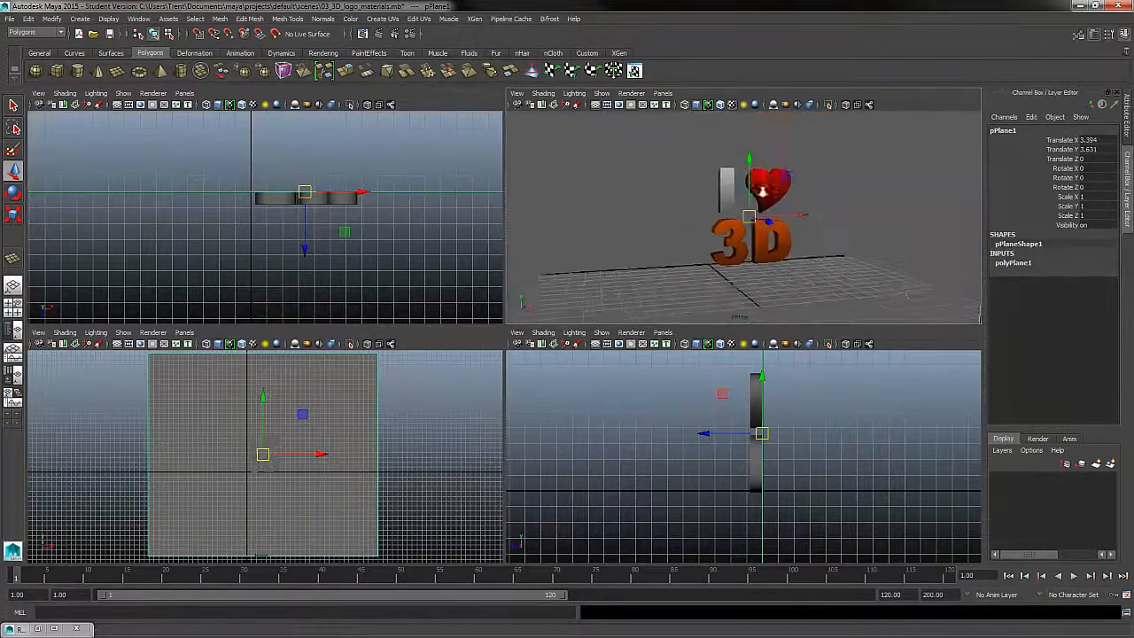
pyautogui.keyDown('alt'); pyautogui.moveTo(824, 282); pyautogui.dragTo(909, 269); pyautogui.keyUp('alt')
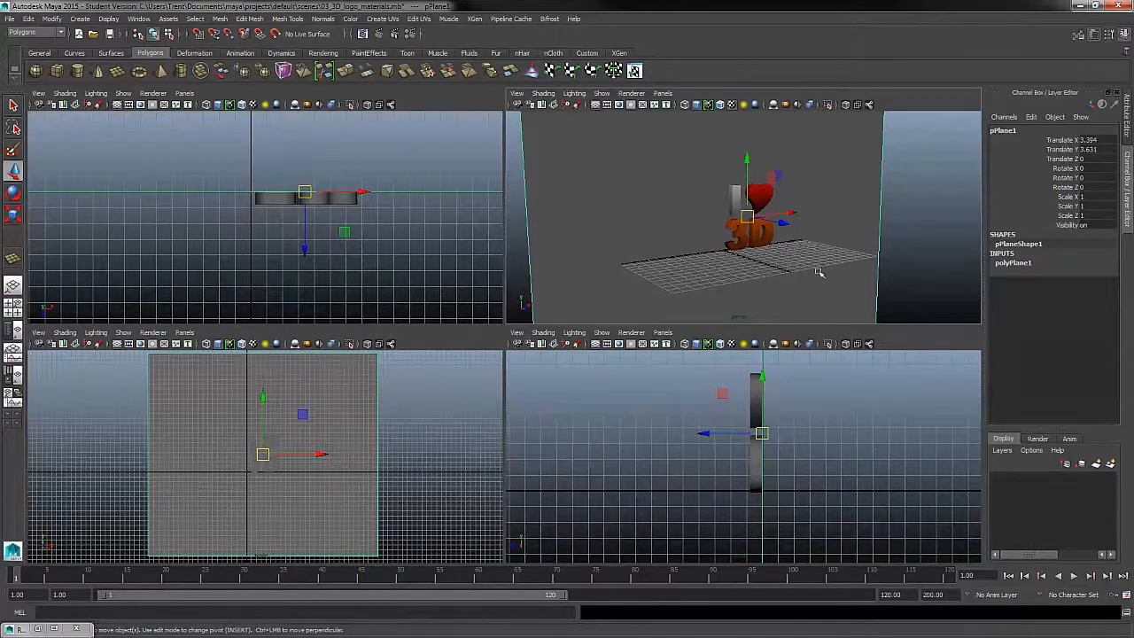
pyautogui.keyDown('alt'); pyautogui.moveTo(820, 273); pyautogui.dragTo(857, 204); pyautogui.keyUp('alt')
# Step: Select the plane together with all logo pieces, try rotating them about the X axis and undo that rotation
pyautogui.moveTo(873, 135); pyautogui.dragTo(639, 298)
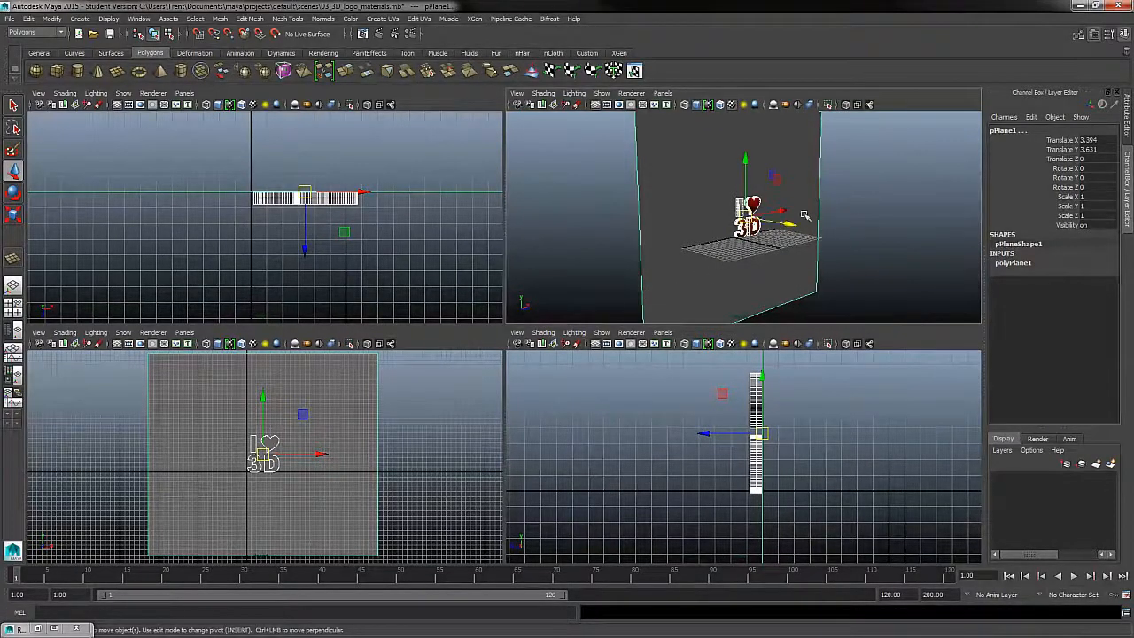
pyautogui.press('e')
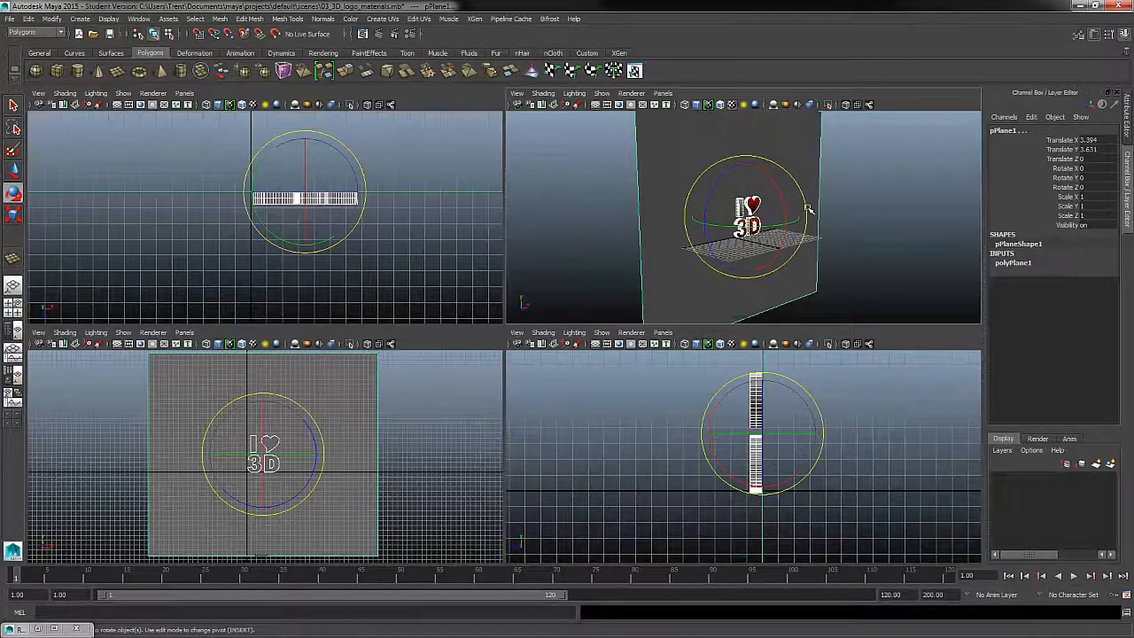
pyautogui.keyDown('alt'); pyautogui.moveTo(834, 186); pyautogui.dragTo(876, 283); pyautogui.keyUp('alt')
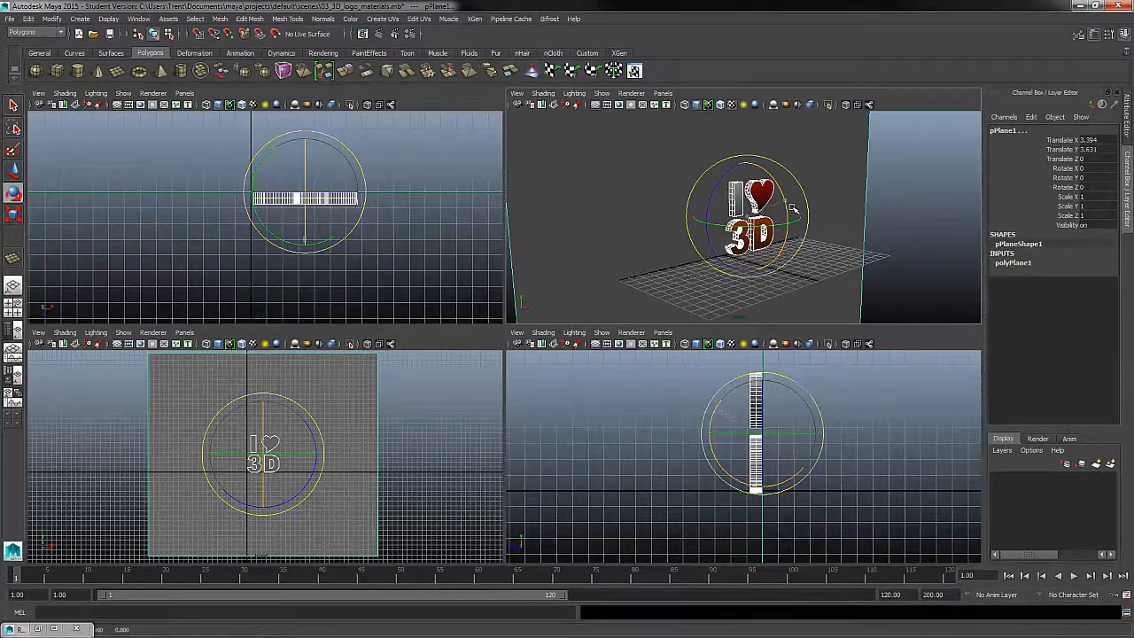
pyautogui.moveTo(795, 209); pyautogui.dragTo(810, 232)
pyautogui.hotkey('ctrl', 'z')
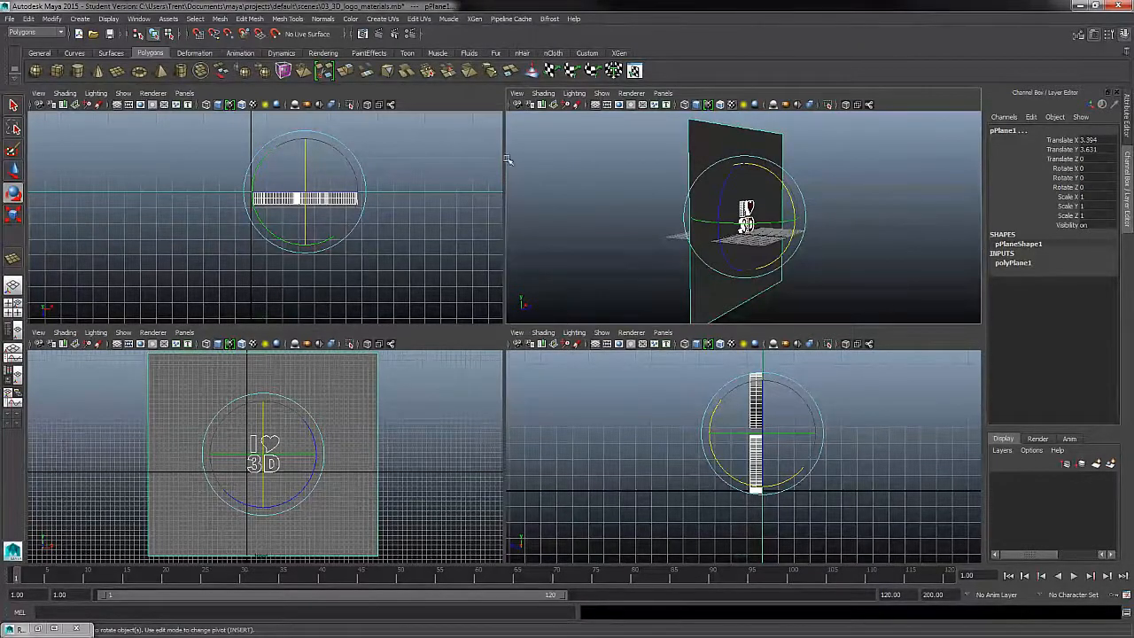
# Step: Group the selected plane and logo pieces and rotate the group to about -85.75° on X so it lies nearly flat
pyautogui.click(29, 19)
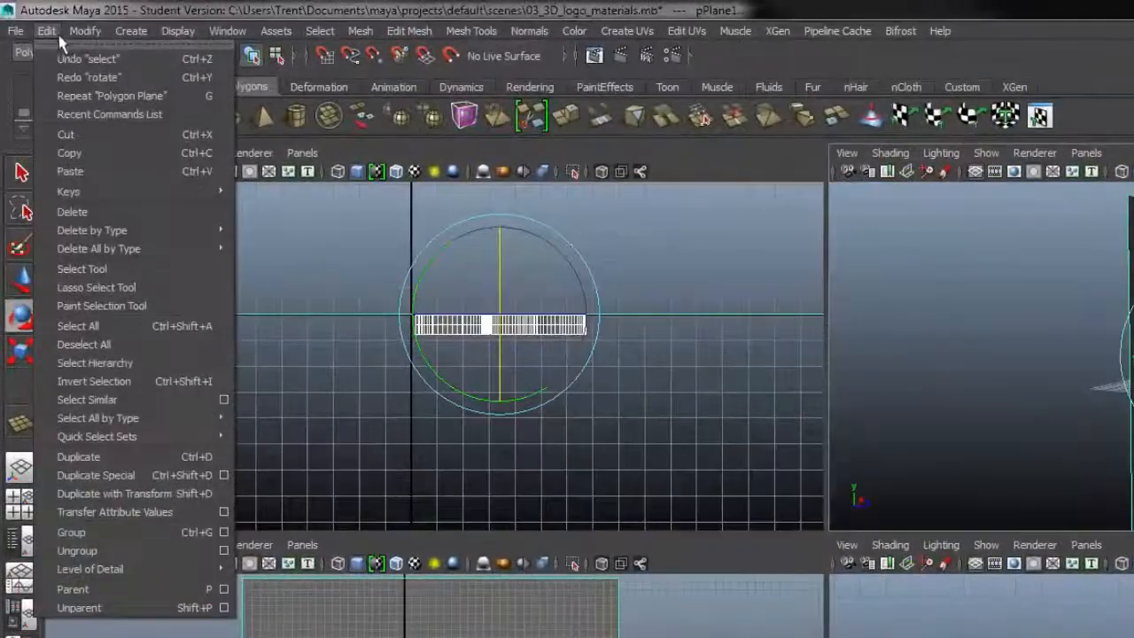
pyautogui.moveTo(69, 353)
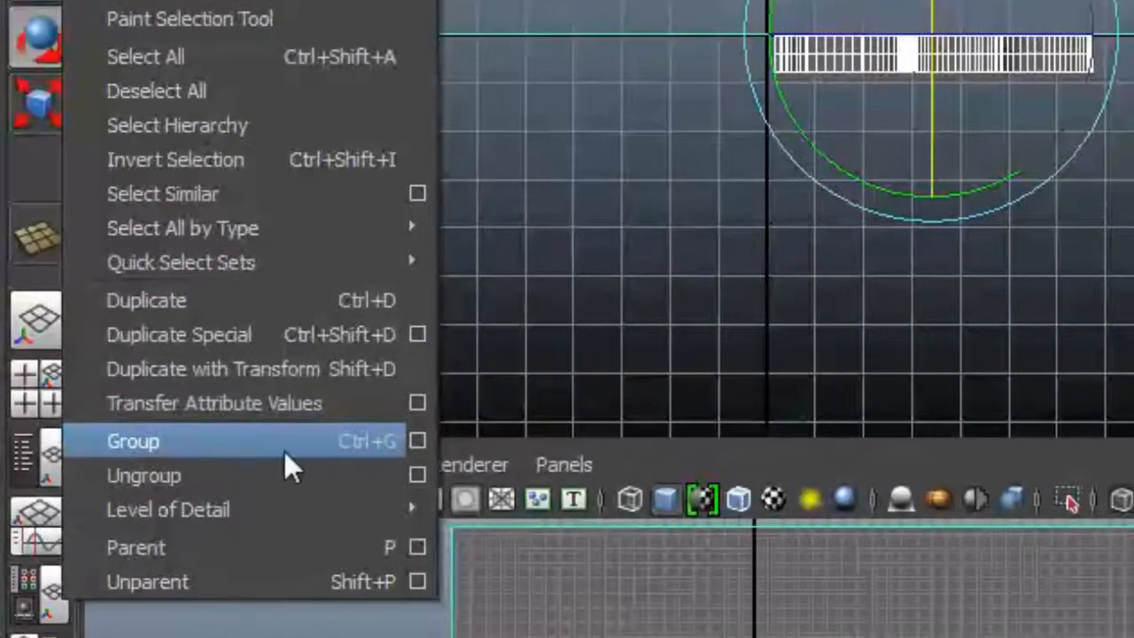
pyautogui.click(277, 443)
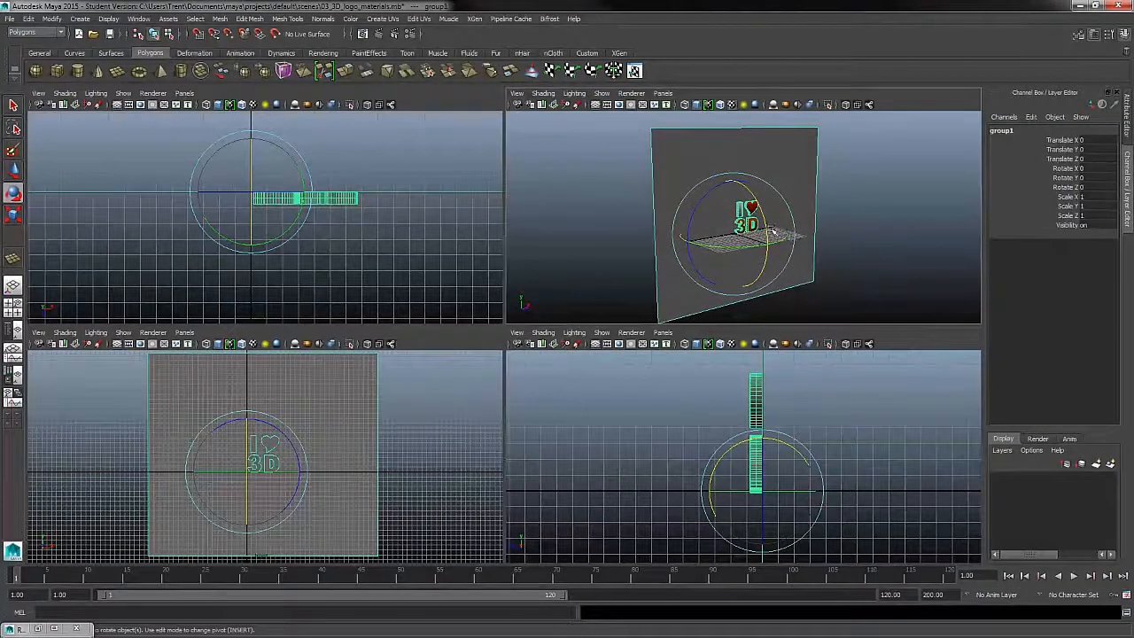
pyautogui.moveTo(773, 233); pyautogui.dragTo(720, 194)
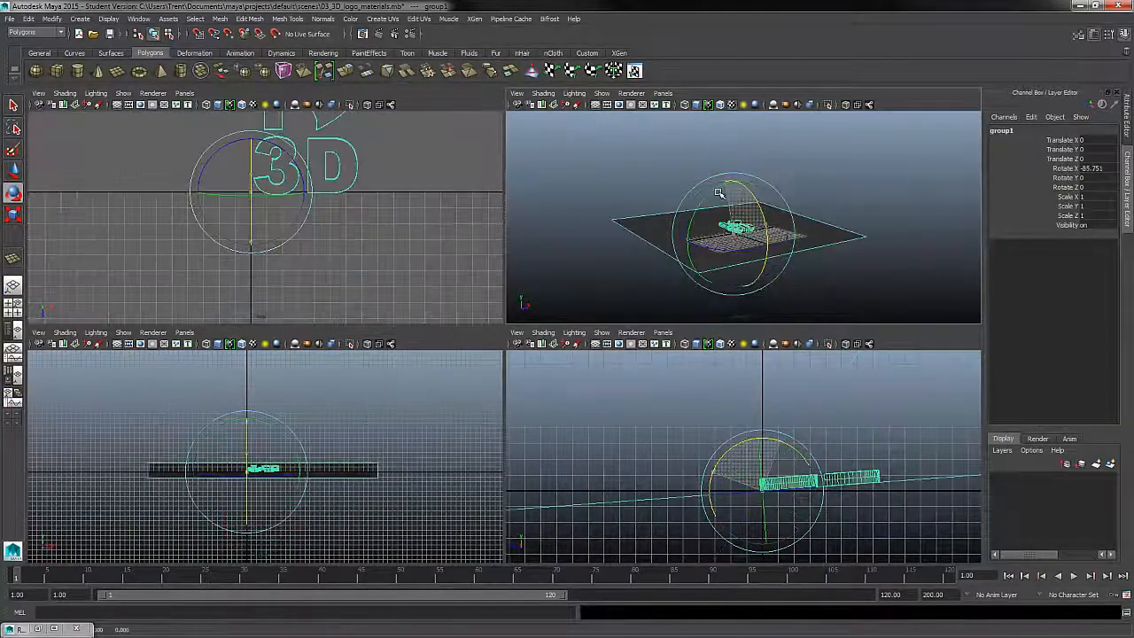
pyautogui.keyDown('alt'); pyautogui.moveTo(818, 213); pyautogui.dragTo(835, 259); pyautogui.keyUp('alt')
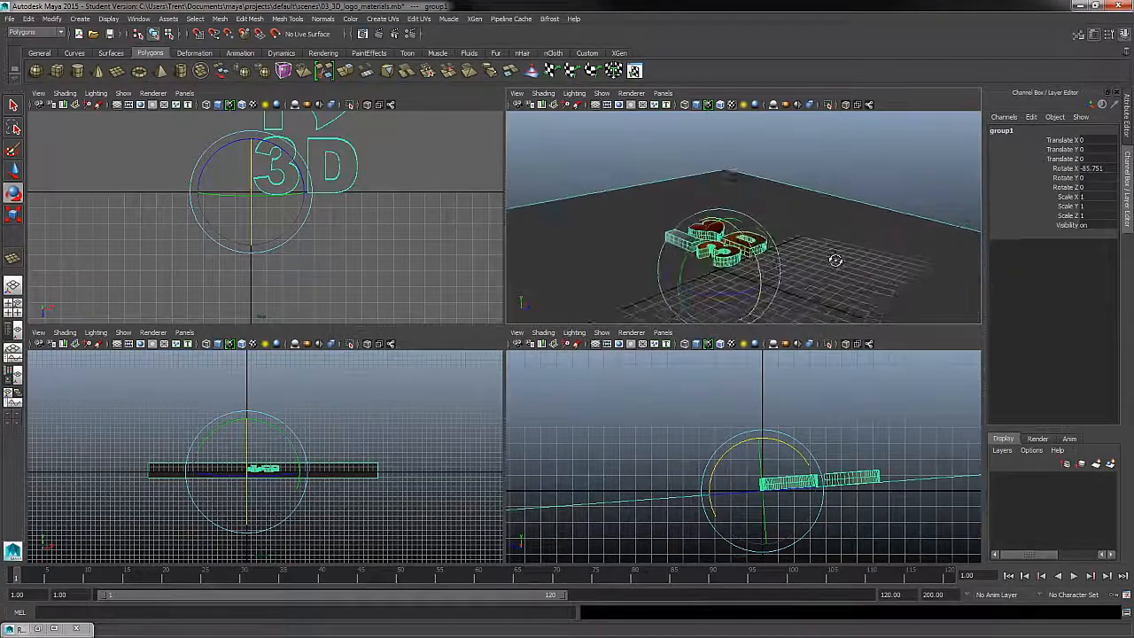
# Step: Examine the tilted logo and plane group against the grid from several angles, and check its transform attributes
pyautogui.keyDown('alt'); pyautogui.moveTo(836, 260); pyautogui.dragTo(881, 293, button='right'); pyautogui.keyUp('alt')
pyautogui.keyDown('alt'); pyautogui.moveTo(881, 293); pyautogui.dragTo(818, 163, button='middle'); pyautogui.keyUp('alt')
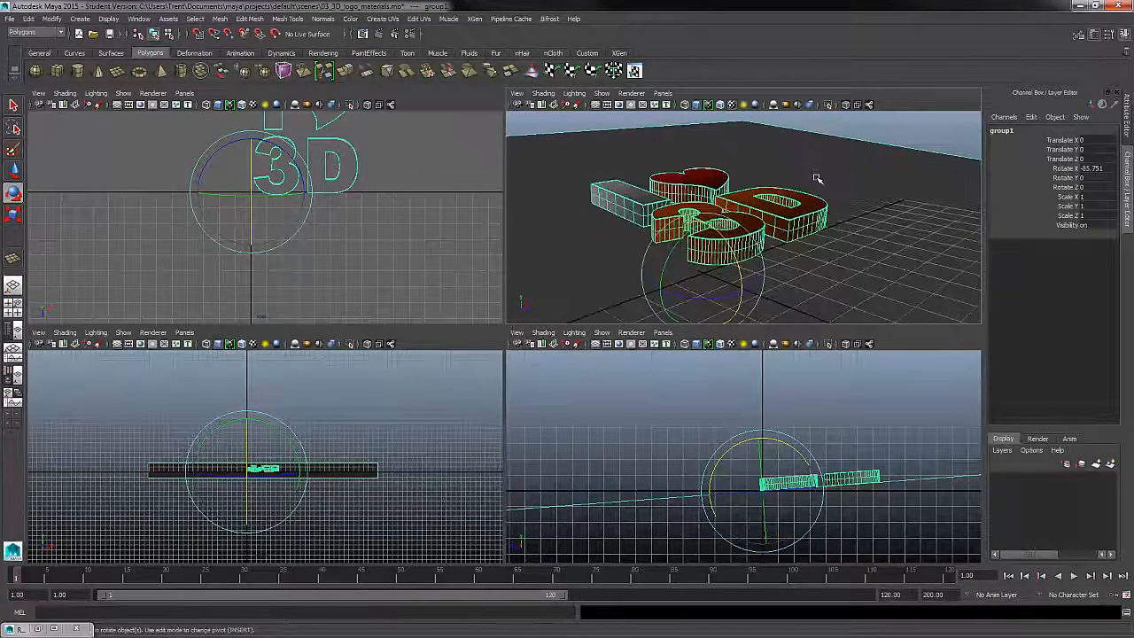
pyautogui.keyDown('alt'); pyautogui.moveTo(818, 178); pyautogui.dragTo(825, 222); pyautogui.keyUp('alt')
pyautogui.keyDown('alt'); pyautogui.moveTo(825, 223); pyautogui.dragTo(673, 115, button='right'); pyautogui.keyUp('alt')
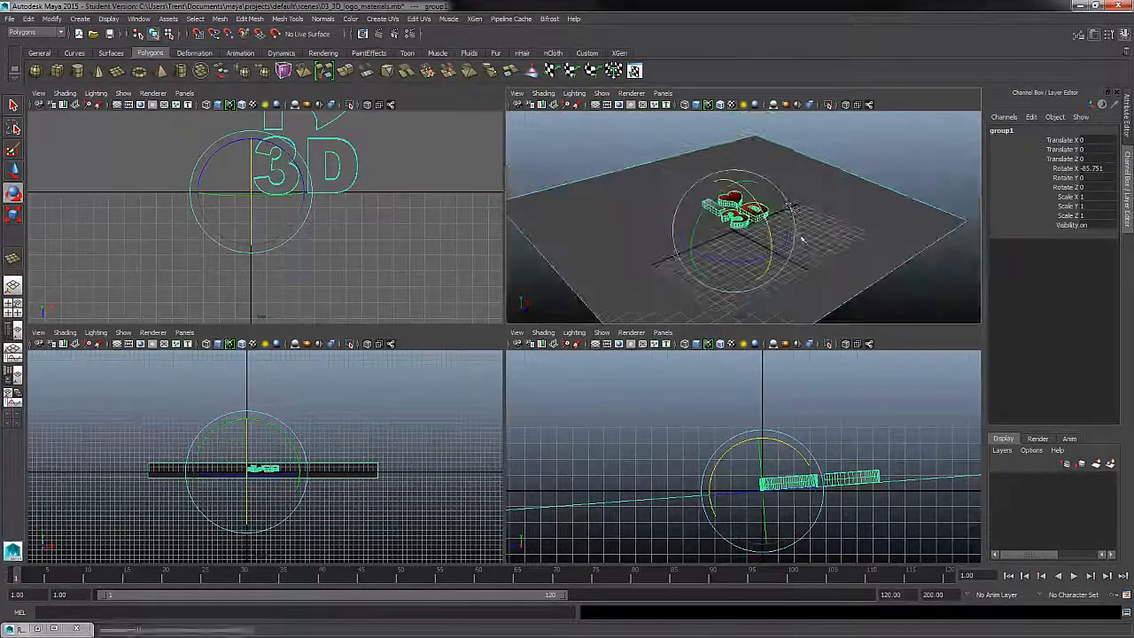
pyautogui.keyDown('alt'); pyautogui.moveTo(802, 239); pyautogui.dragTo(851, 223); pyautogui.keyUp('alt')
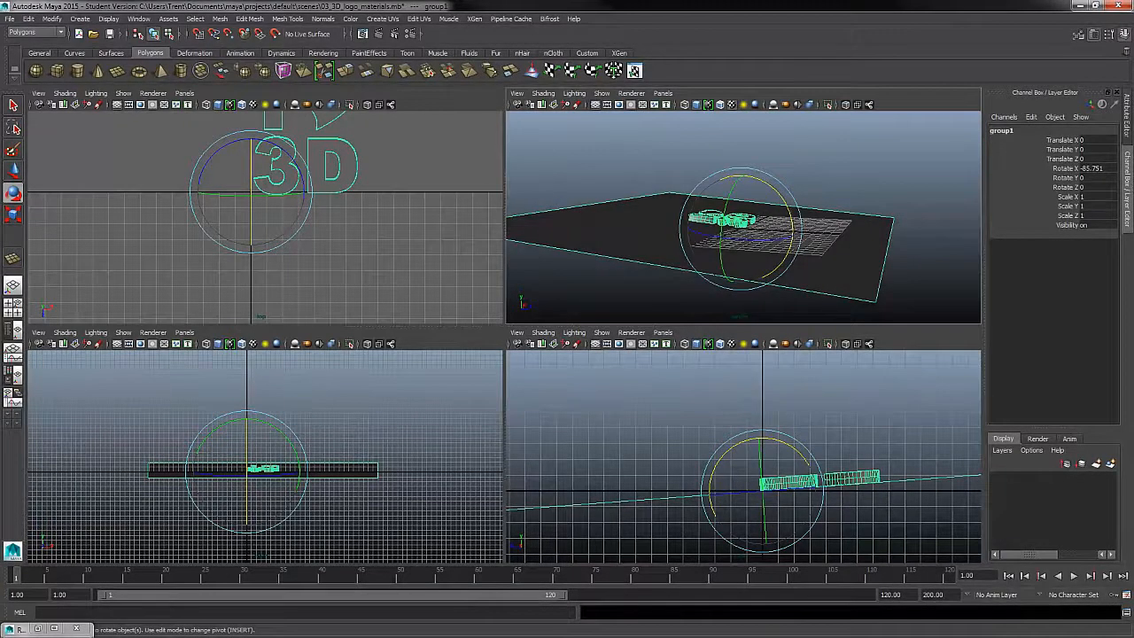
pyautogui.click(1129, 115)
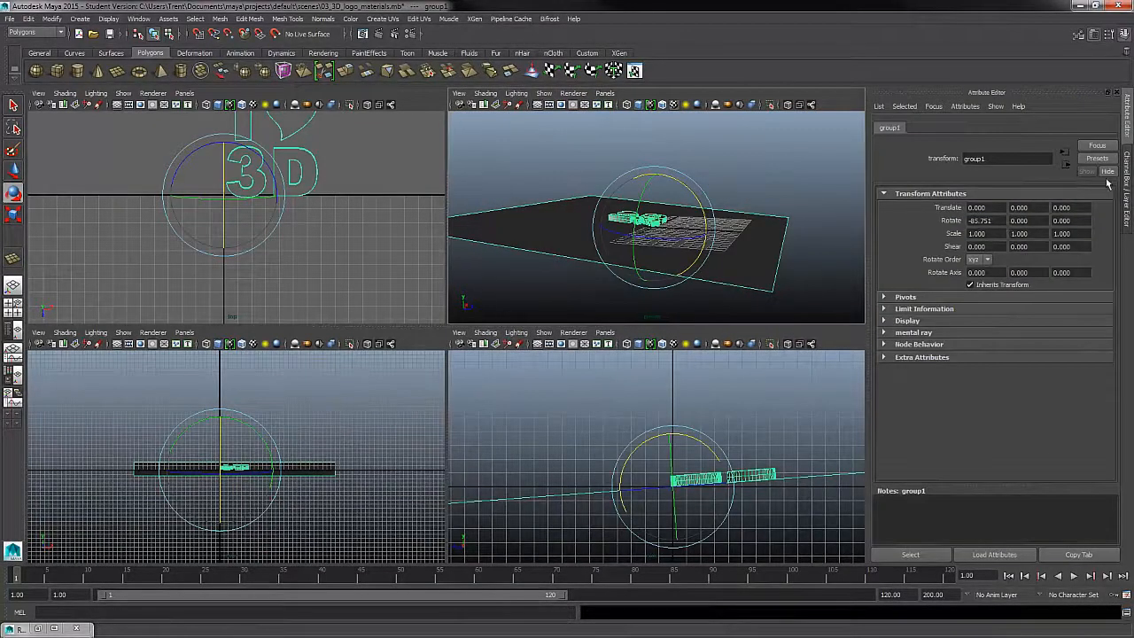
pyautogui.click(1129, 186)
pyautogui.keyDown('alt'); pyautogui.moveTo(833, 232); pyautogui.dragTo(833, 275); pyautogui.keyUp('alt')
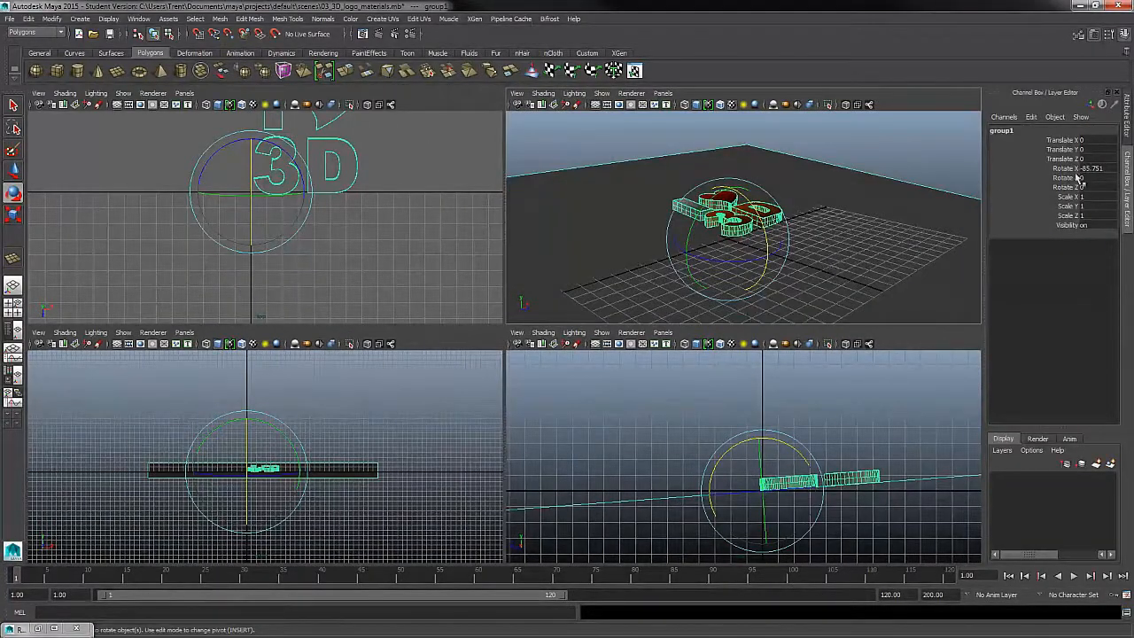
pyautogui.keyDown('alt'); pyautogui.moveTo(740, 233); pyautogui.dragTo(778, 230, button='middle'); pyautogui.keyUp('alt')
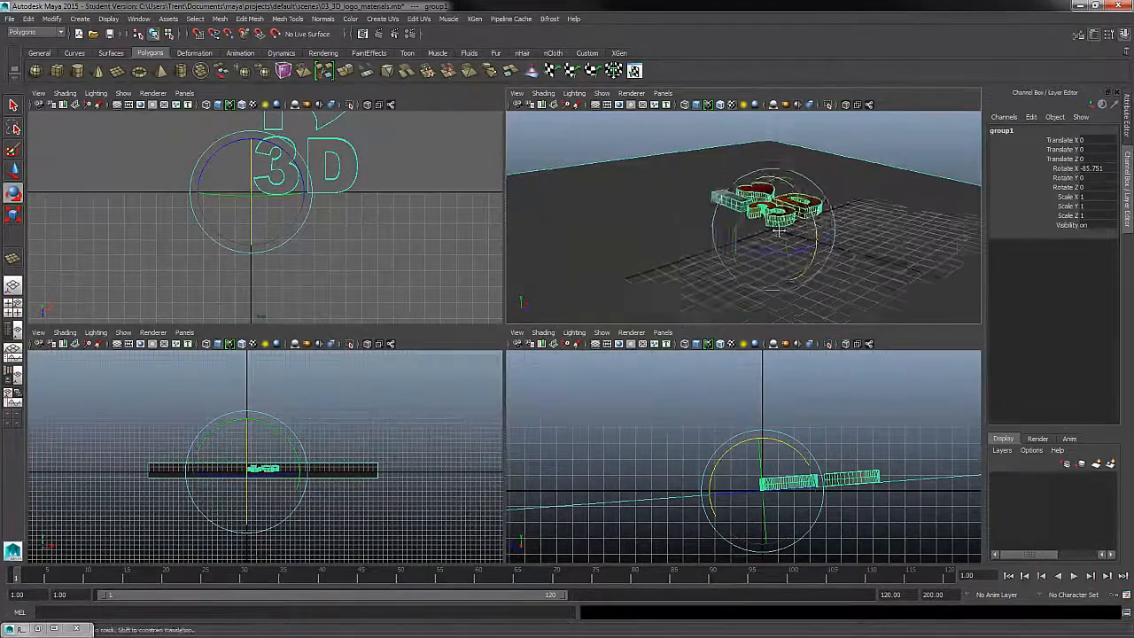
pyautogui.keyDown('alt'); pyautogui.moveTo(778, 231); pyautogui.dragTo(948, 206); pyautogui.keyUp('alt')
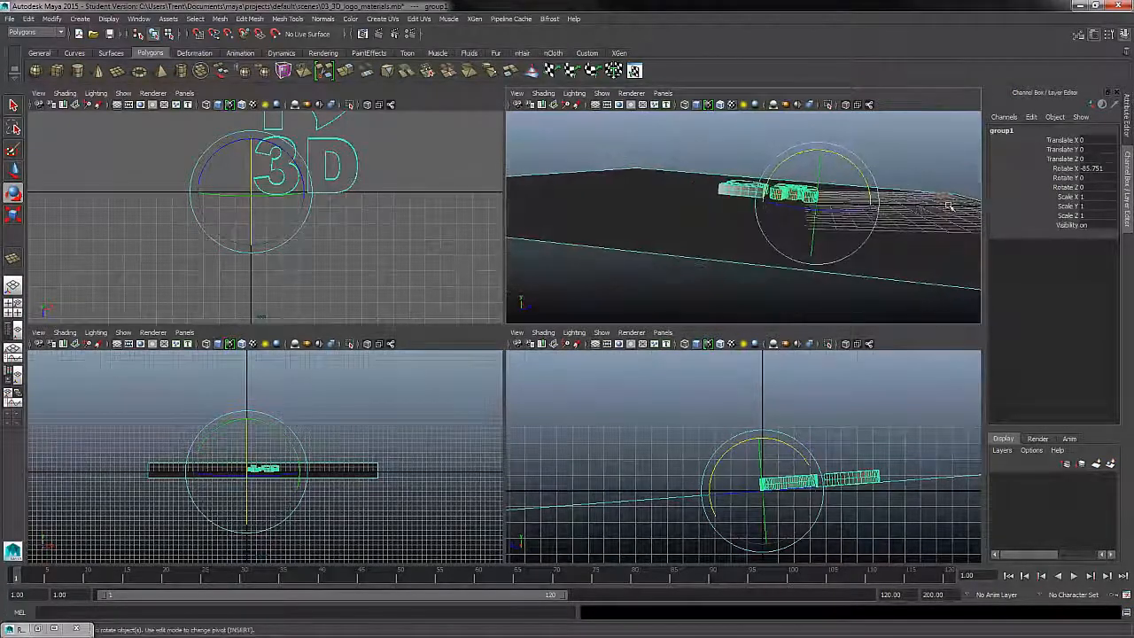
# Step: Set the group's X rotation to -90 so the logo and plane lie exactly flat on the grid
pyautogui.click(1068, 169)
pyautogui.moveTo(853, 228); pyautogui.dragTo(858, 227, button='middle')
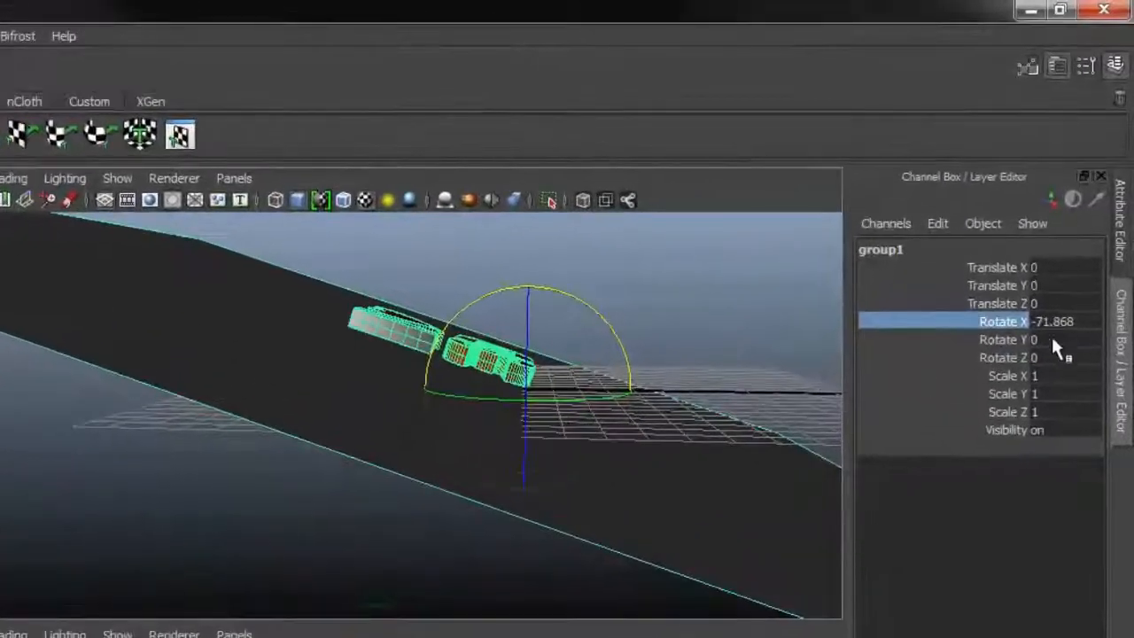
pyautogui.click(1092, 170)
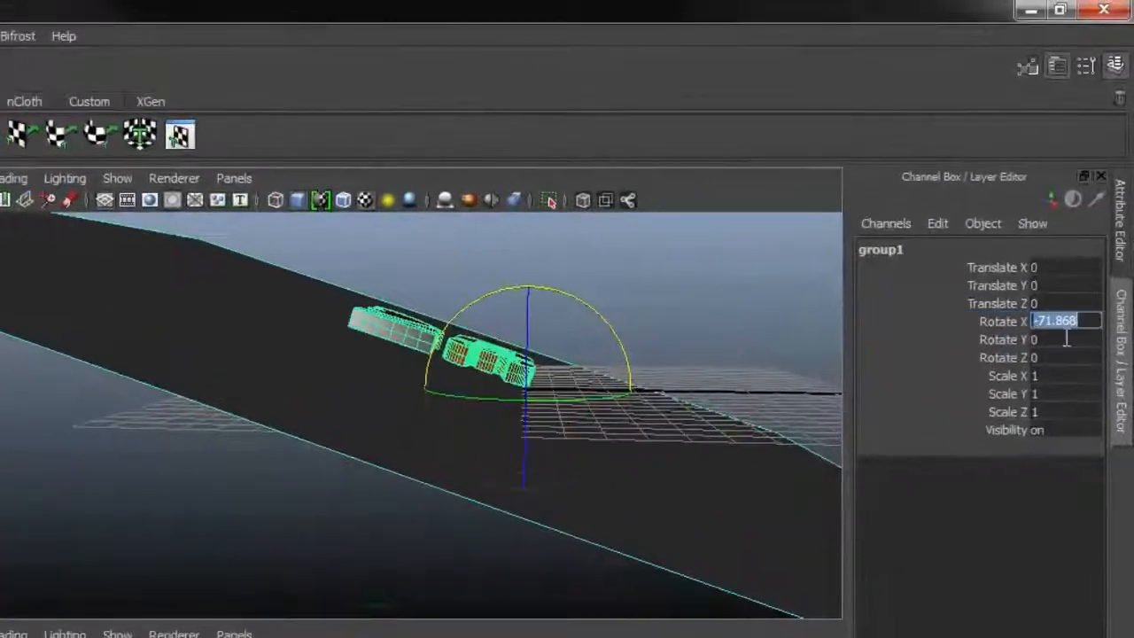
pyautogui.write('-90')
pyautogui.press('Return')
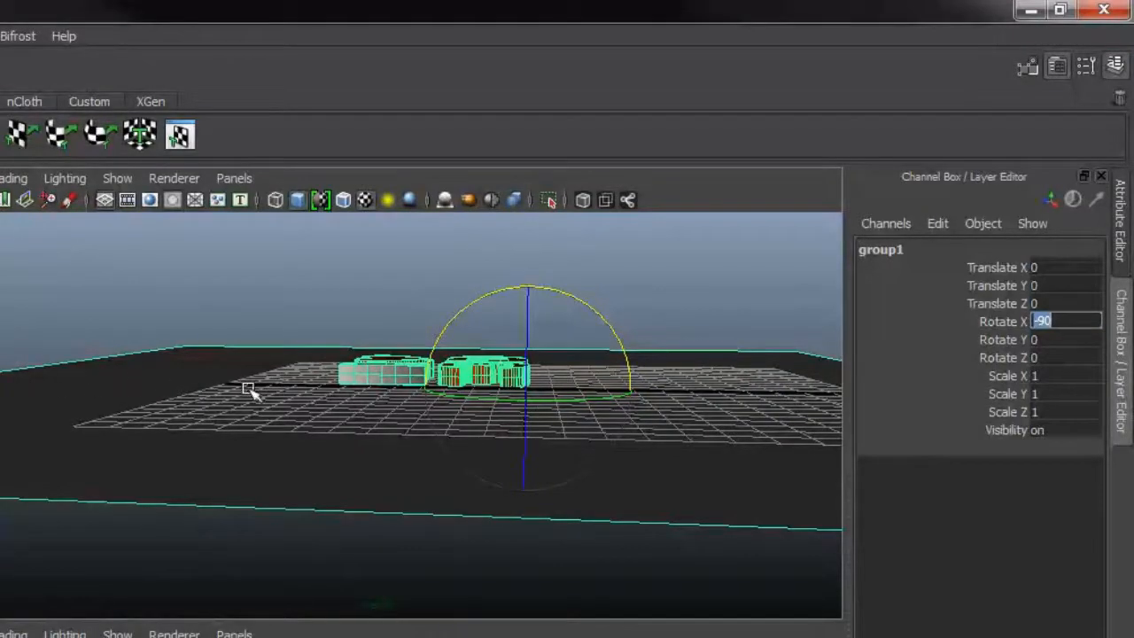
# Step: Examine the flattened logo up close from several angles in the perspective view
pyautogui.keyDown('alt'); pyautogui.moveTo(764, 417); pyautogui.dragTo(505, 414); pyautogui.keyUp('alt')
pyautogui.keyDown('alt'); pyautogui.moveTo(504, 414); pyautogui.dragTo(714, 564, button='right'); pyautogui.keyUp('alt')
pyautogui.keyDown('alt'); pyautogui.moveTo(714, 564); pyautogui.dragTo(709, 562); pyautogui.keyUp('alt')
pyautogui.keyDown('alt'); pyautogui.moveTo(709, 562); pyautogui.dragTo(652, 498, button='middle'); pyautogui.keyUp('alt')
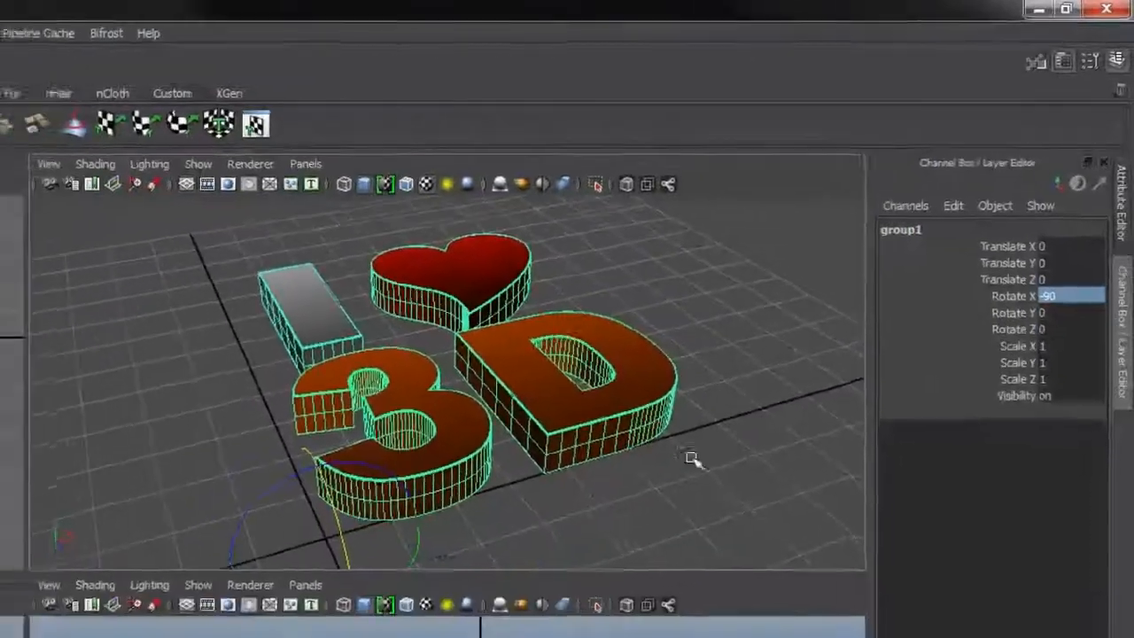
pyautogui.keyDown('alt'); pyautogui.moveTo(653, 498); pyautogui.dragTo(648, 507); pyautogui.keyUp('alt')
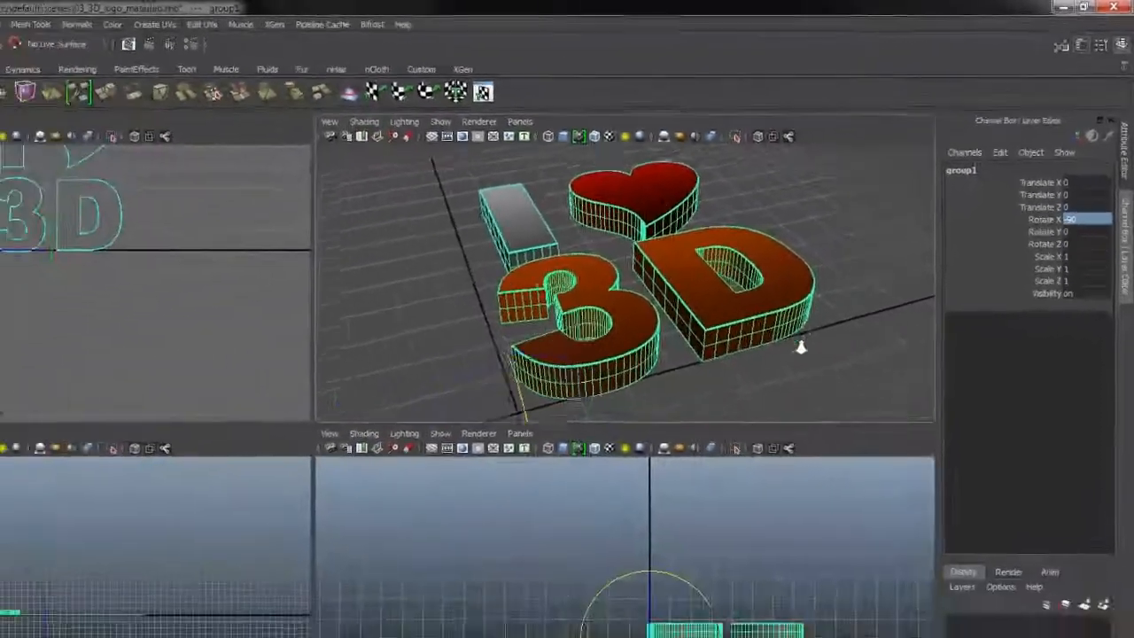
pyautogui.moveTo(852, 340)
pyautogui.keyDown('alt'); pyautogui.mouseDown()
pyautogui.moveTo(814, 333)
pyautogui.moveTo(833, 342)
pyautogui.mouseUp(); pyautogui.keyUp('alt')
pyautogui.keyDown('alt'); pyautogui.moveTo(903, 263); pyautogui.dragTo(899, 261); pyautogui.keyUp('alt')
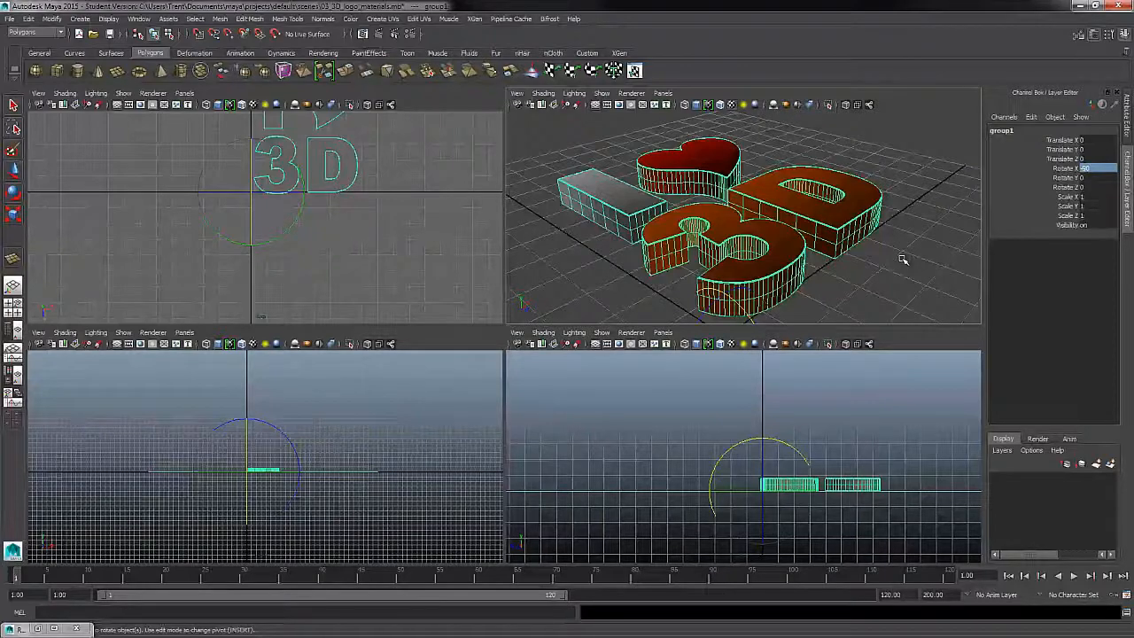
pyautogui.moveTo(802, 257)
pyautogui.keyDown('alt'); pyautogui.mouseDown()
pyautogui.moveTo(796, 277)
pyautogui.moveTo(891, 257)
pyautogui.moveTo(784, 254)
pyautogui.mouseUp(); pyautogui.keyUp('alt')
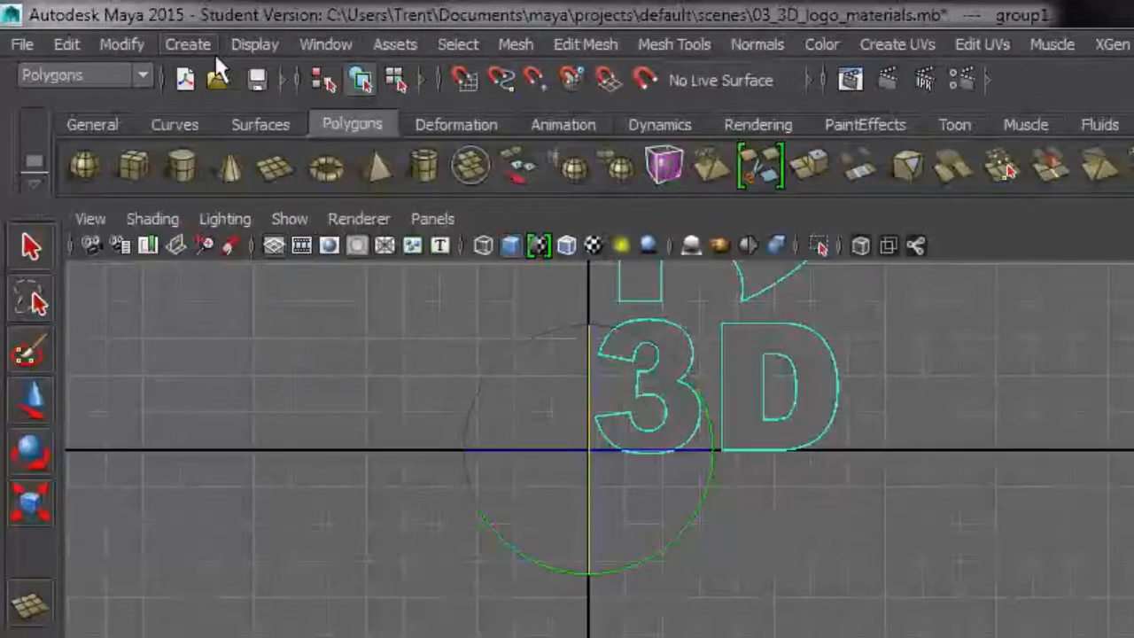
# Step: Create a basic camera without a separate aim control and bring it into sight in the perspective view
pyautogui.click(209, 50)
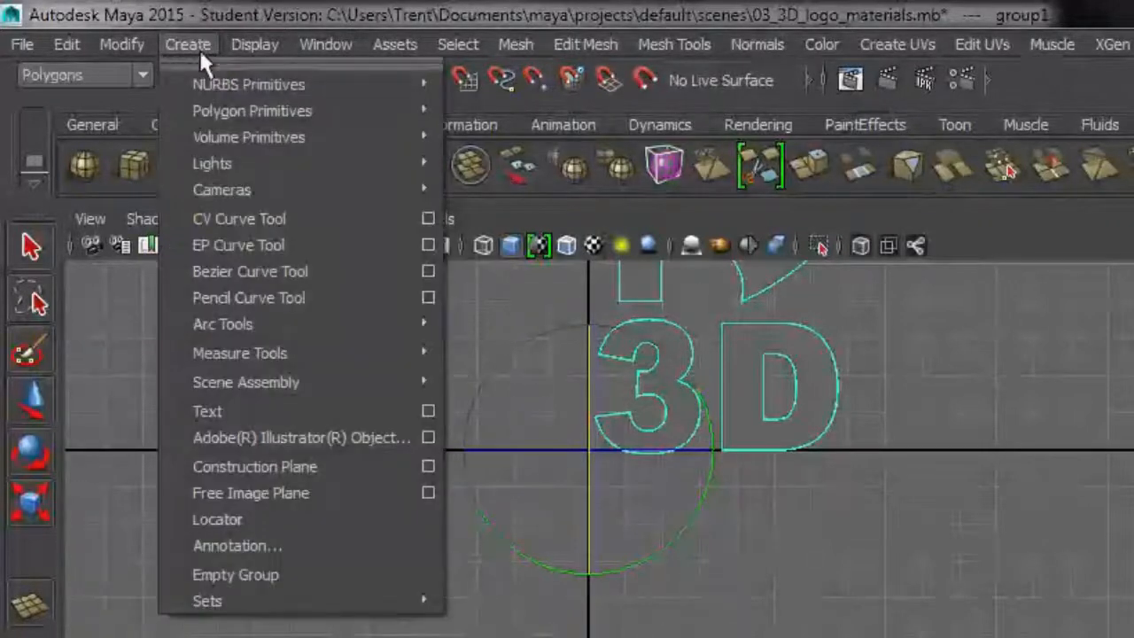
pyautogui.moveTo(253, 191)
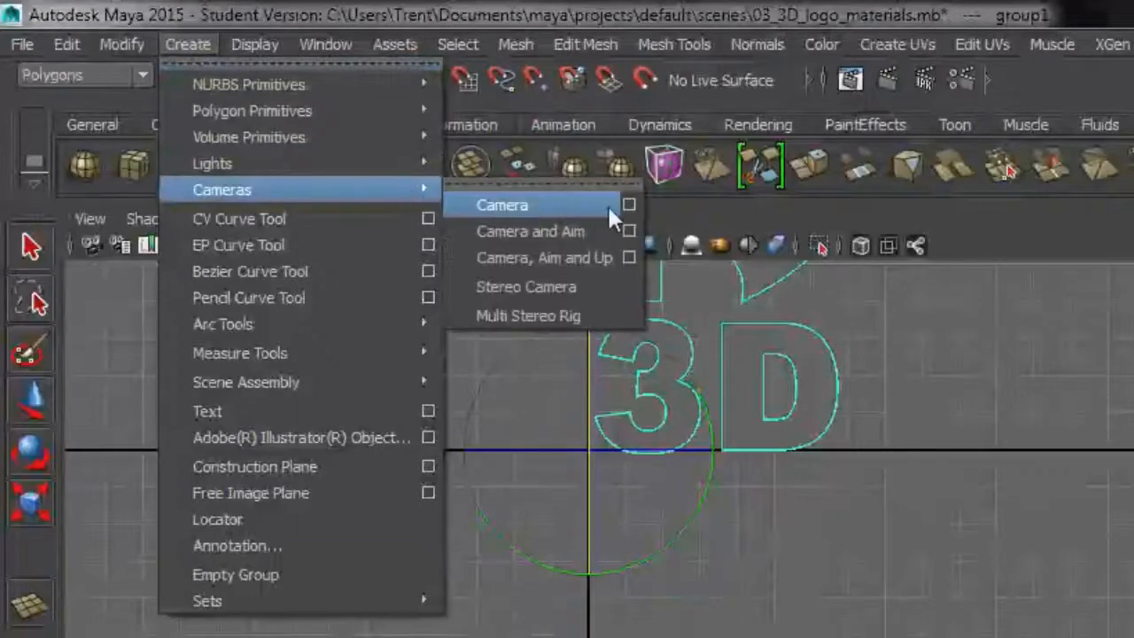
pyautogui.click(528, 205)
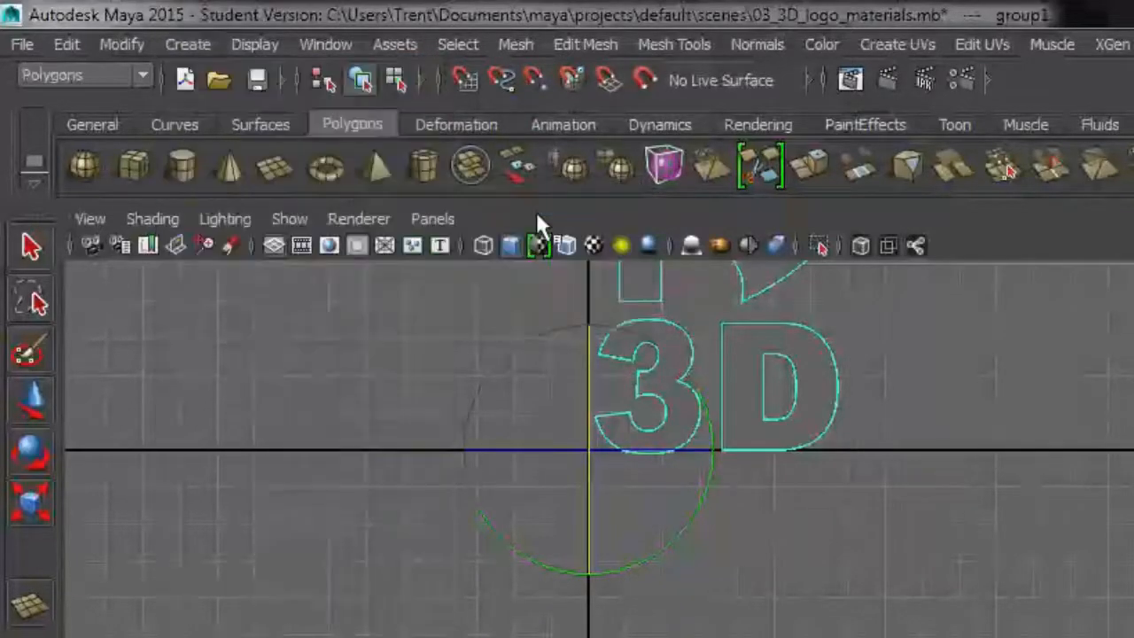
pyautogui.press('space')
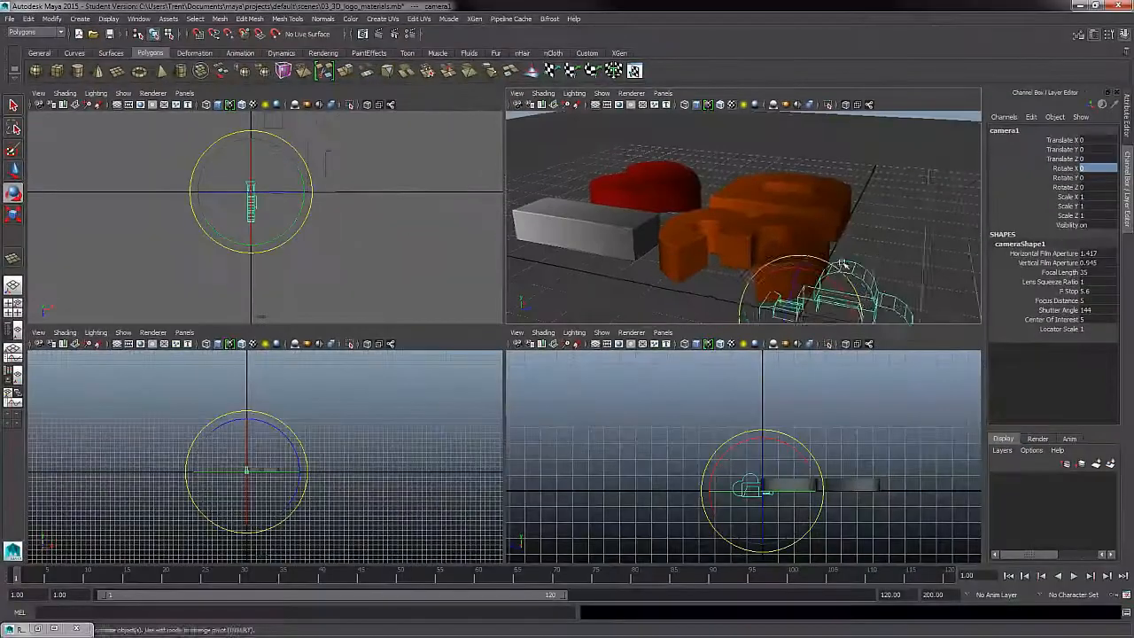
pyautogui.scroll(-5, 845, 264)
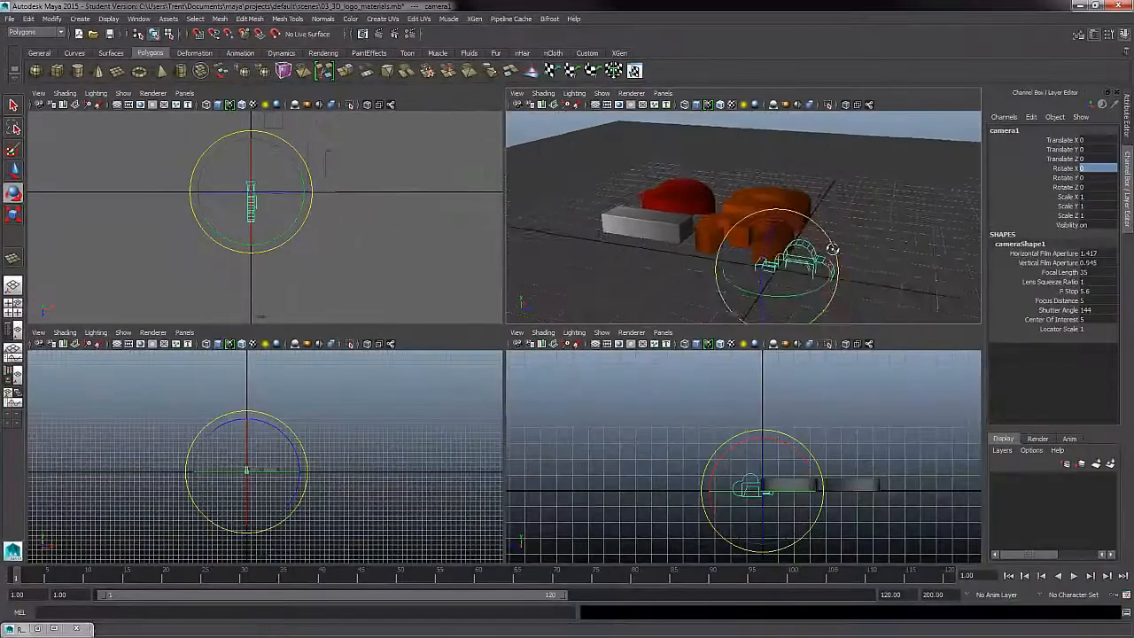
# Step: Try moving the new camera up and away from the logo, and undo the move
pyautogui.press('w')
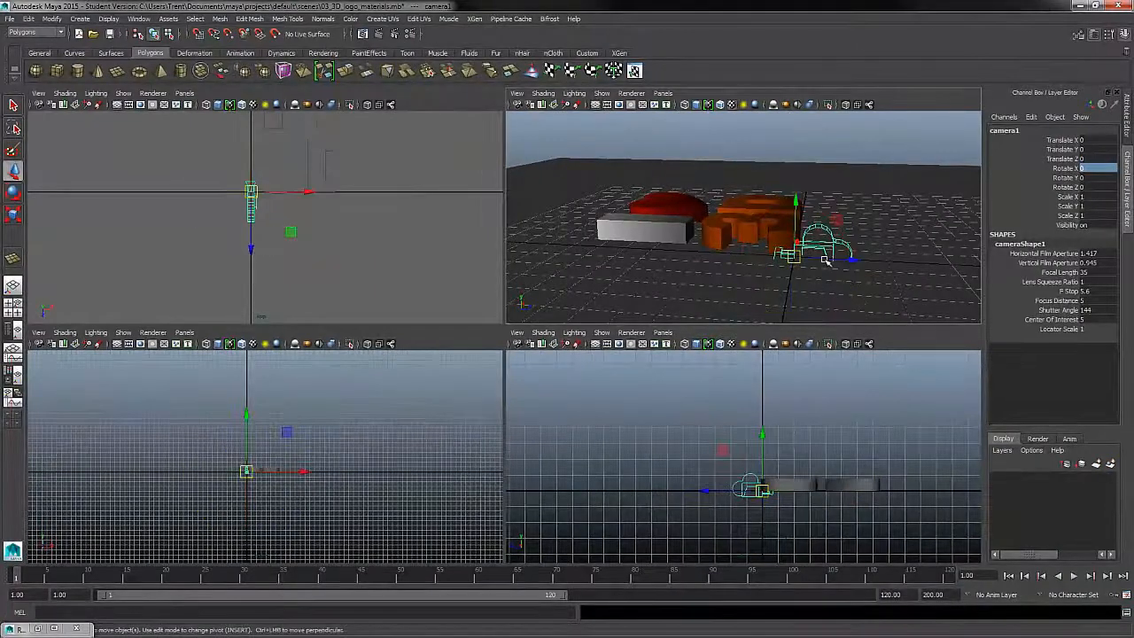
pyautogui.moveTo(822, 250); pyautogui.dragTo(868, 213)
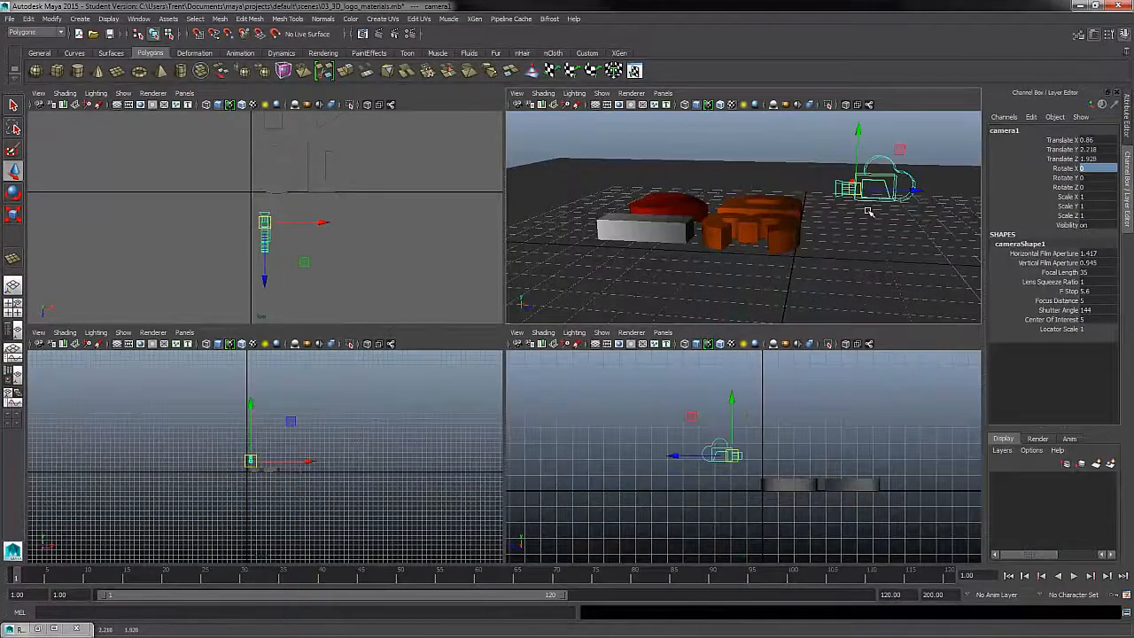
pyautogui.hotkey('ctrl', 'z')
pyautogui.keyDown('alt'); pyautogui.moveTo(886, 278); pyautogui.dragTo(776, 248); pyautogui.keyUp('alt')
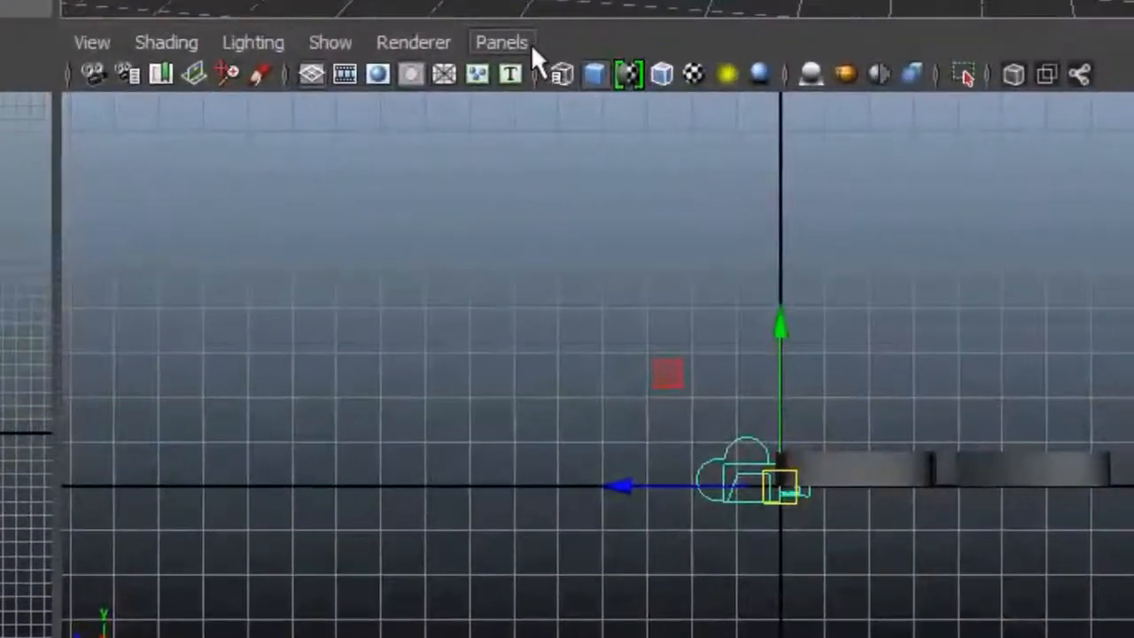
# Step: Switch the side view to look through camera1
pyautogui.click(671, 335)
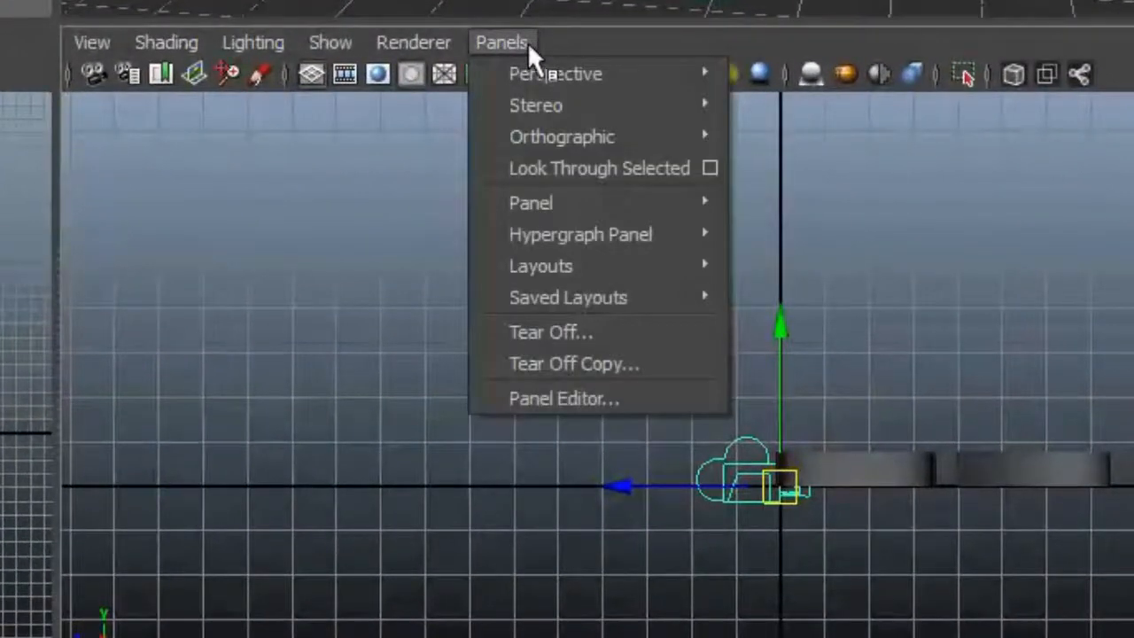
pyautogui.moveTo(539, 79)
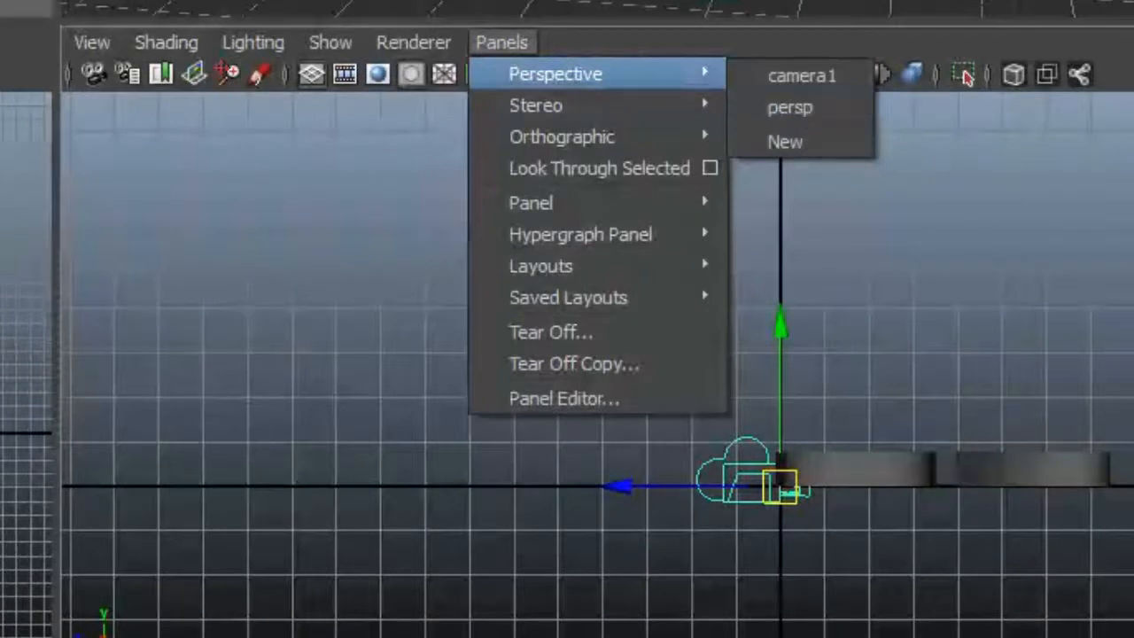
pyautogui.click(816, 75)
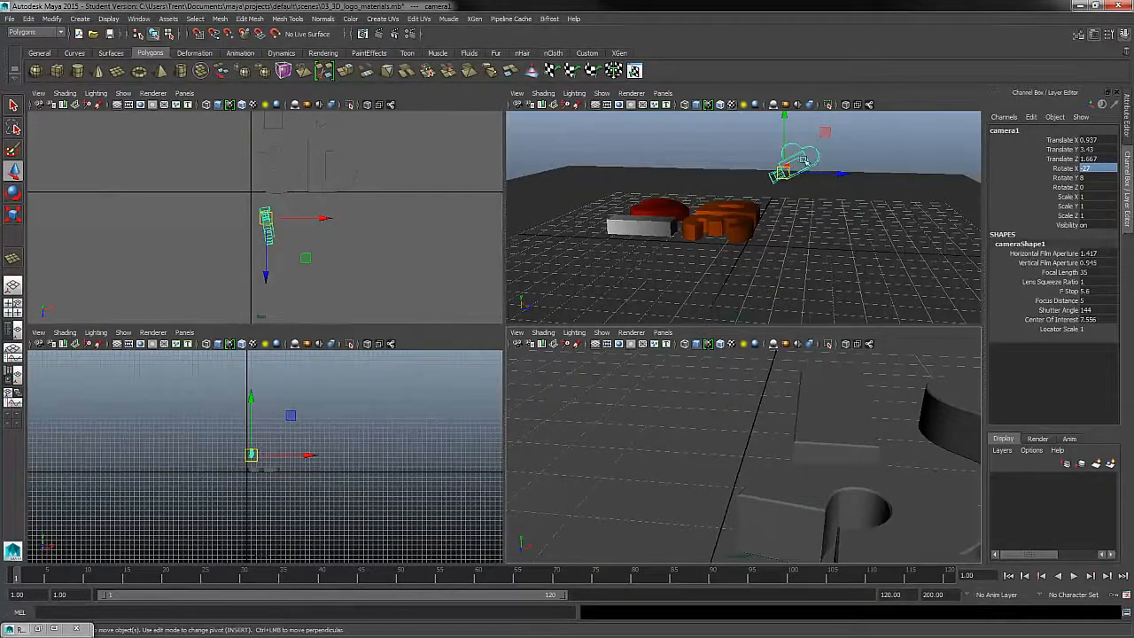
# Step: Frame the logo through camera1 from a raised angle, placing the camera at about X -3, Y 8.5, Z 6.4
pyautogui.keyDown('alt'); pyautogui.moveTo(860, 446); pyautogui.dragTo(899, 453); pyautogui.keyUp('alt')
pyautogui.moveTo(899, 453)
pyautogui.keyDown('alt'); pyautogui.mouseDown(button='right')
pyautogui.moveTo(876, 416)
pyautogui.moveTo(889, 443)
pyautogui.mouseUp(button='right'); pyautogui.keyUp('alt')
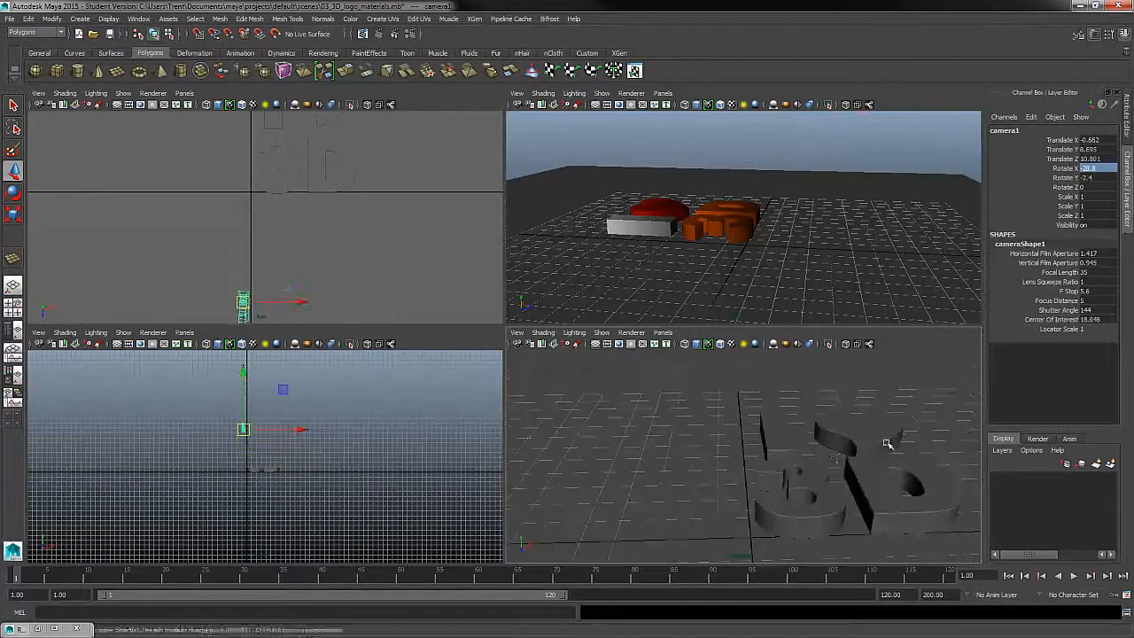
pyautogui.keyDown('alt'); pyautogui.moveTo(879, 464); pyautogui.dragTo(801, 472, button='middle'); pyautogui.keyUp('alt')
pyautogui.keyDown('alt'); pyautogui.moveTo(802, 472); pyautogui.dragTo(843, 458); pyautogui.keyUp('alt')
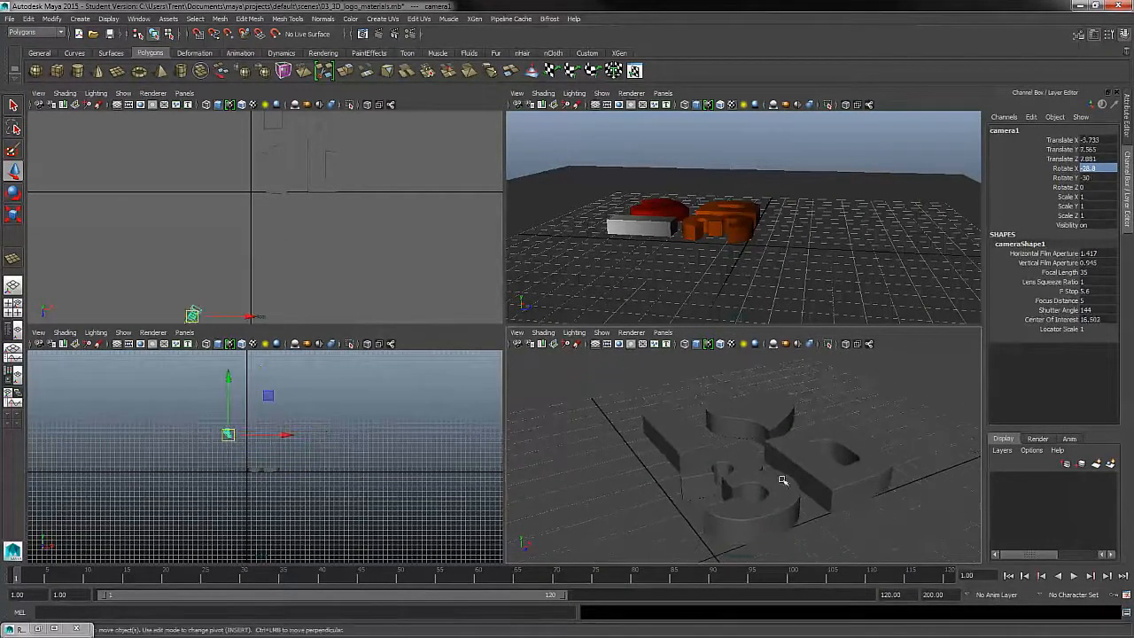
pyautogui.scroll(-6, 843, 222)
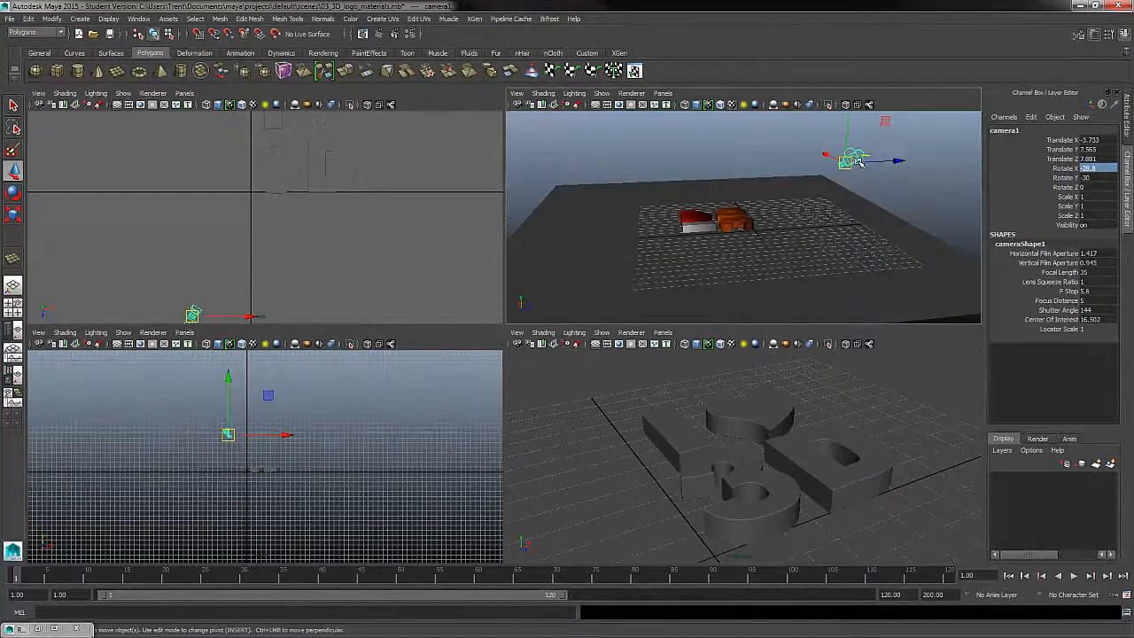
pyautogui.keyDown('alt'); pyautogui.moveTo(804, 493); pyautogui.dragTo(846, 489); pyautogui.keyUp('alt')
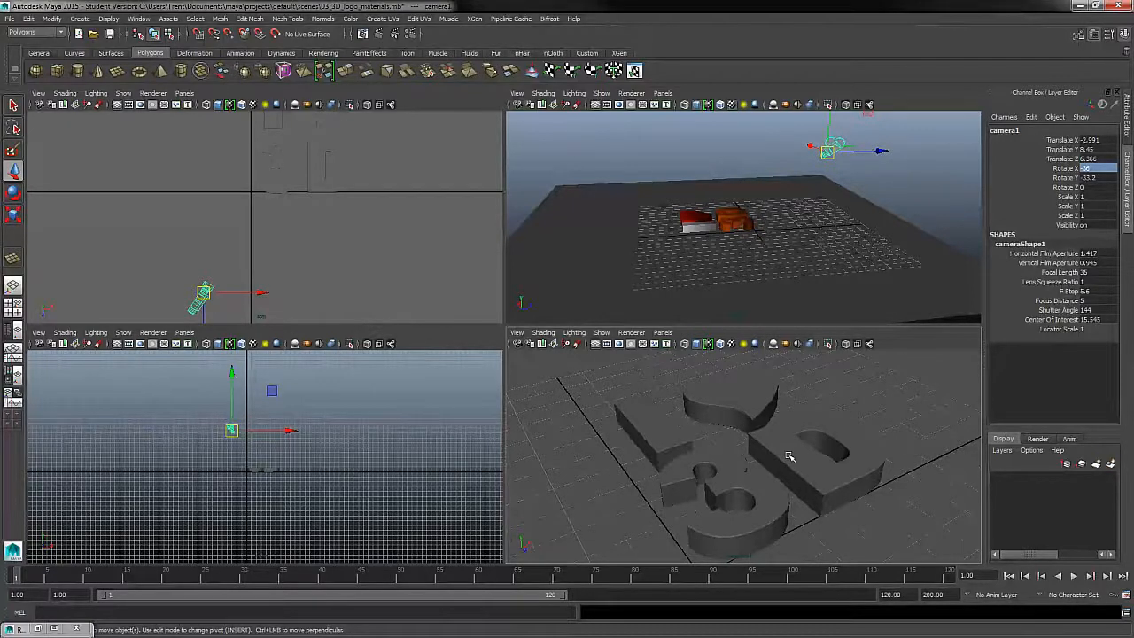
# Step: Turn on textured display in the camera1 view, and try resizing the viewport rows before restoring the four-view layout
pyautogui.click(732, 345)
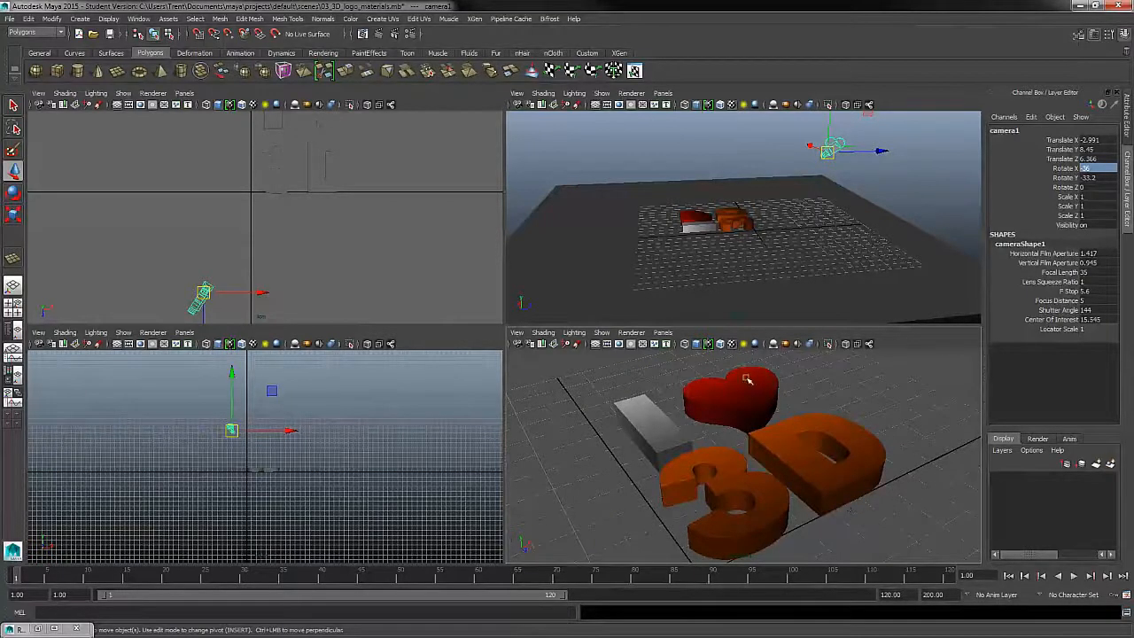
pyautogui.click(732, 345)
pyautogui.click(732, 345)
pyautogui.moveTo(750, 332); pyautogui.dragTo(754, 461)
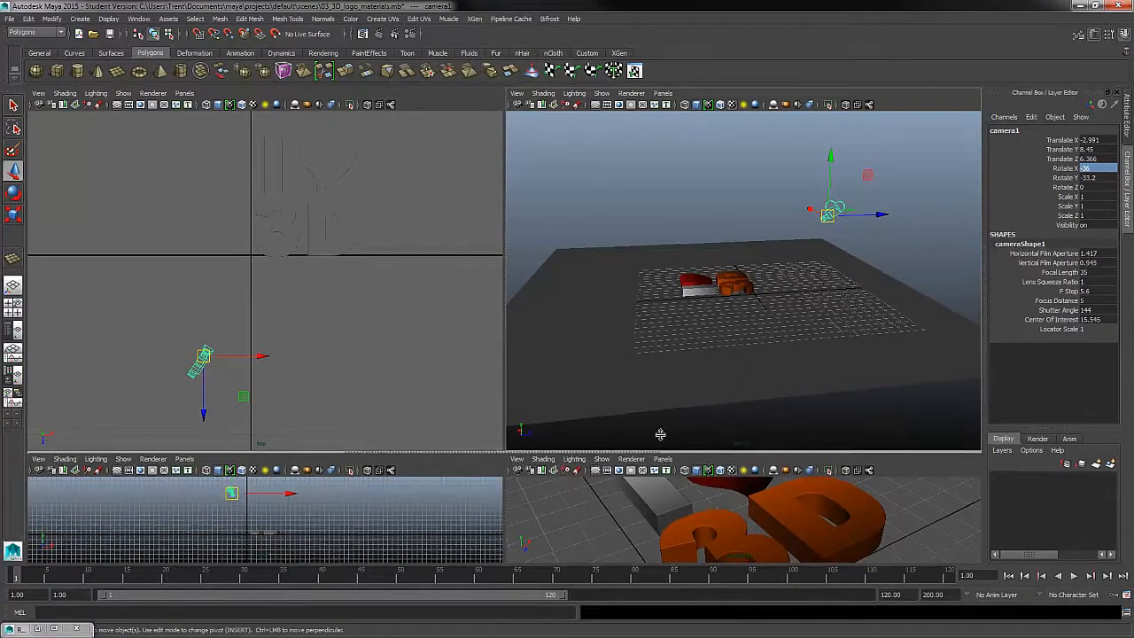
pyautogui.moveTo(660, 434); pyautogui.dragTo(666, 329)
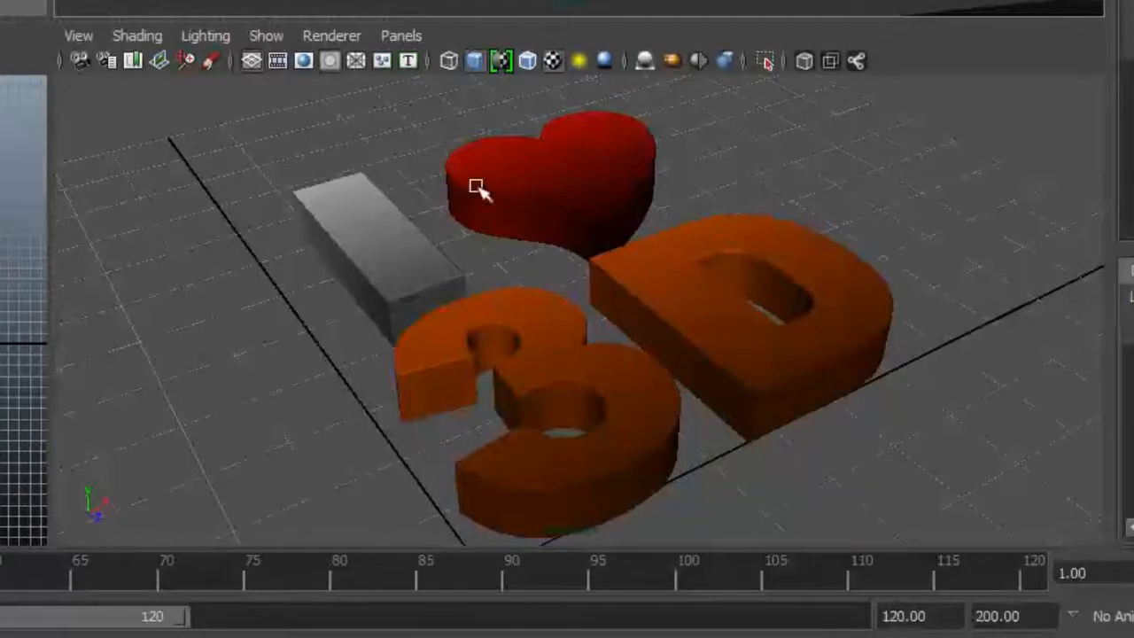
# Step: Display the 960 x 540 resolution gate in the camera1 view and reframe the whole logo inside it from a raised angle
pyautogui.click(307, 63)
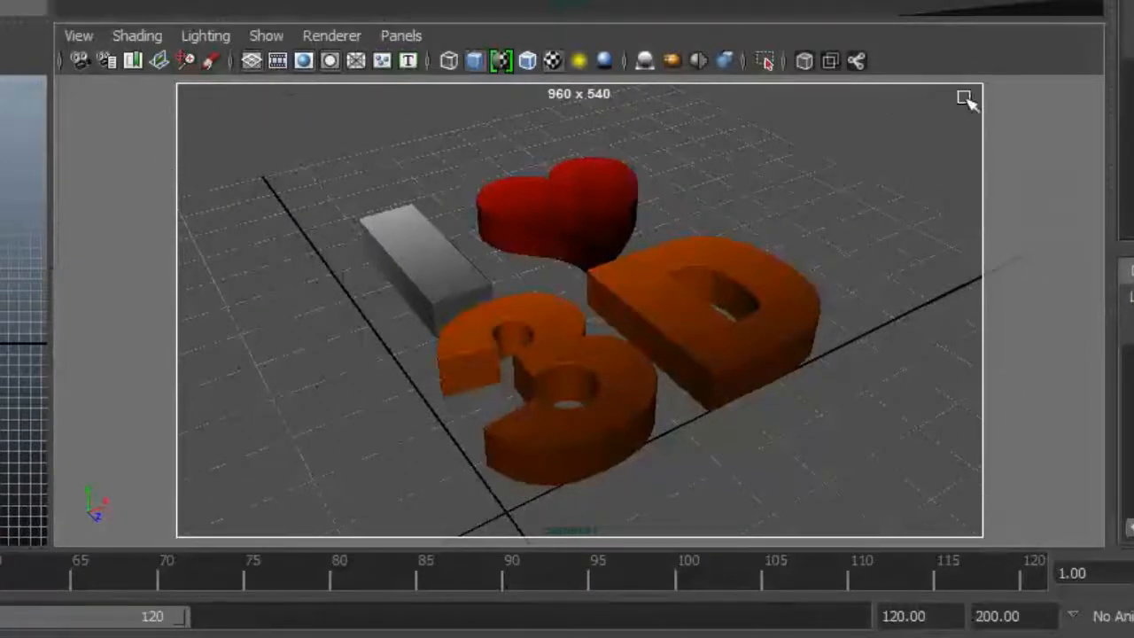
pyautogui.keyDown('alt'); pyautogui.moveTo(700, 338); pyautogui.dragTo(567, 115); pyautogui.keyUp('alt')
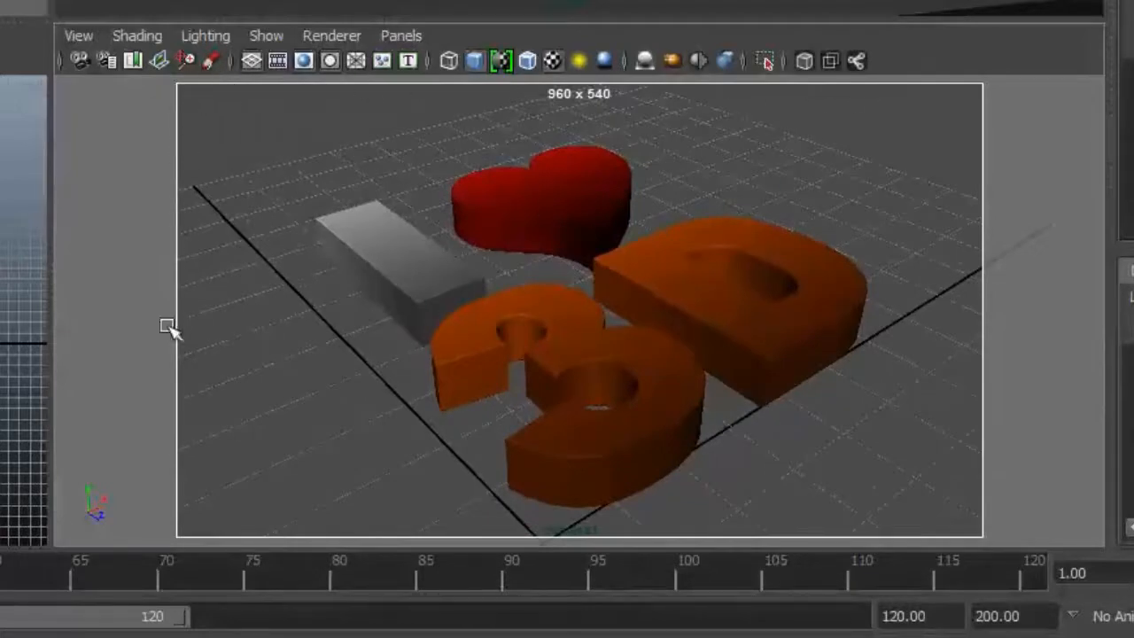
pyautogui.keyDown('alt'); pyautogui.moveTo(893, 267); pyautogui.dragTo(913, 326, button='right'); pyautogui.keyUp('alt')
pyautogui.keyDown('alt'); pyautogui.moveTo(831, 445); pyautogui.dragTo(1038, 283, button='right'); pyautogui.keyUp('alt')
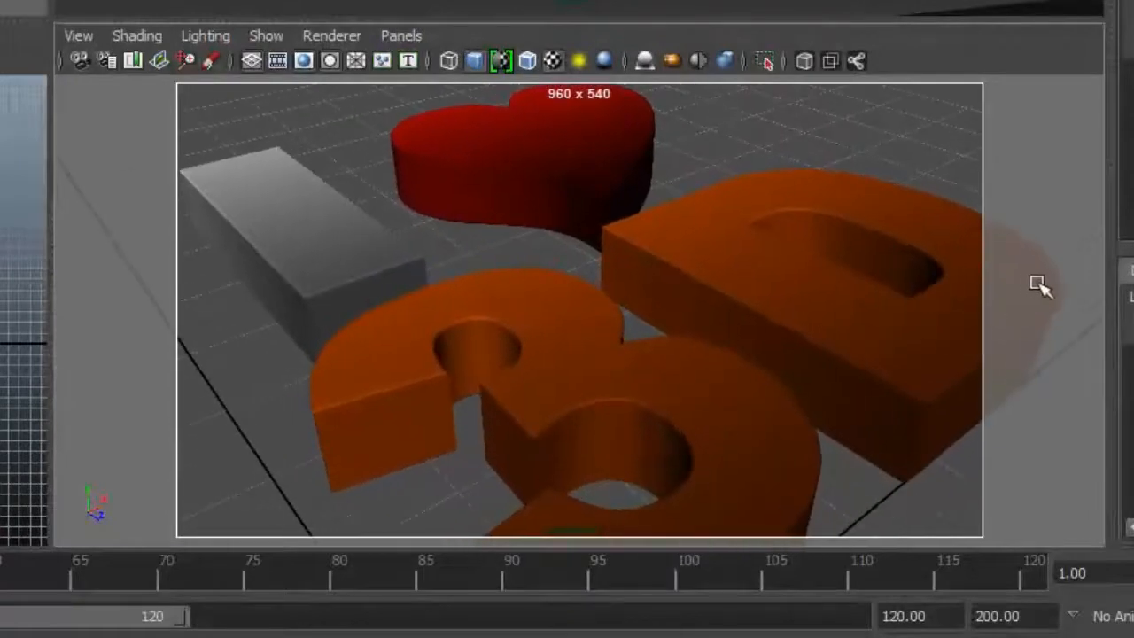
pyautogui.keyDown('alt'); pyautogui.moveTo(973, 385); pyautogui.dragTo(822, 282, button='right'); pyautogui.keyUp('alt')
pyautogui.keyDown('alt'); pyautogui.moveTo(854, 344); pyautogui.dragTo(856, 353); pyautogui.keyUp('alt')
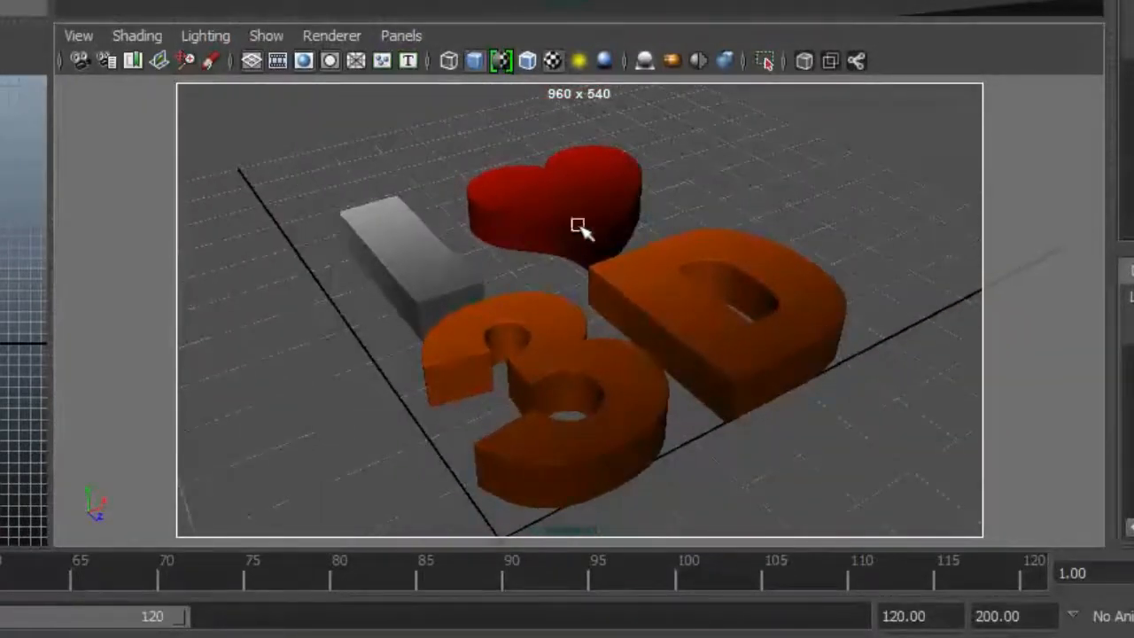
# Step: Toggle the resolution gate off and back on, and bring camera1 closer so the logo fills more of the gate
pyautogui.click(308, 62)
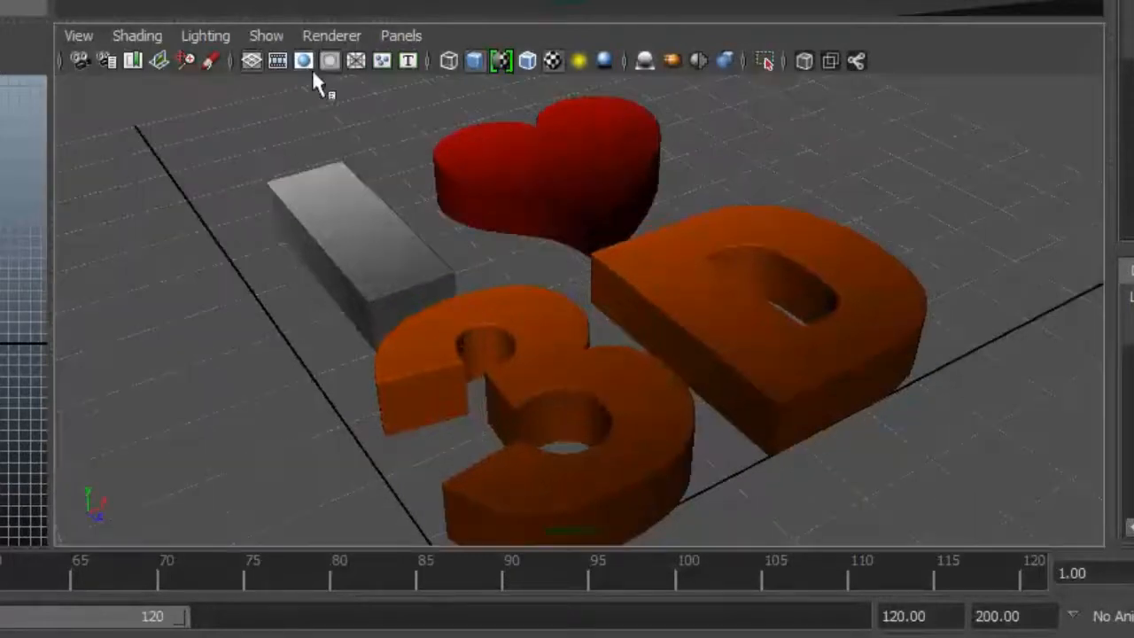
pyautogui.click(312, 62)
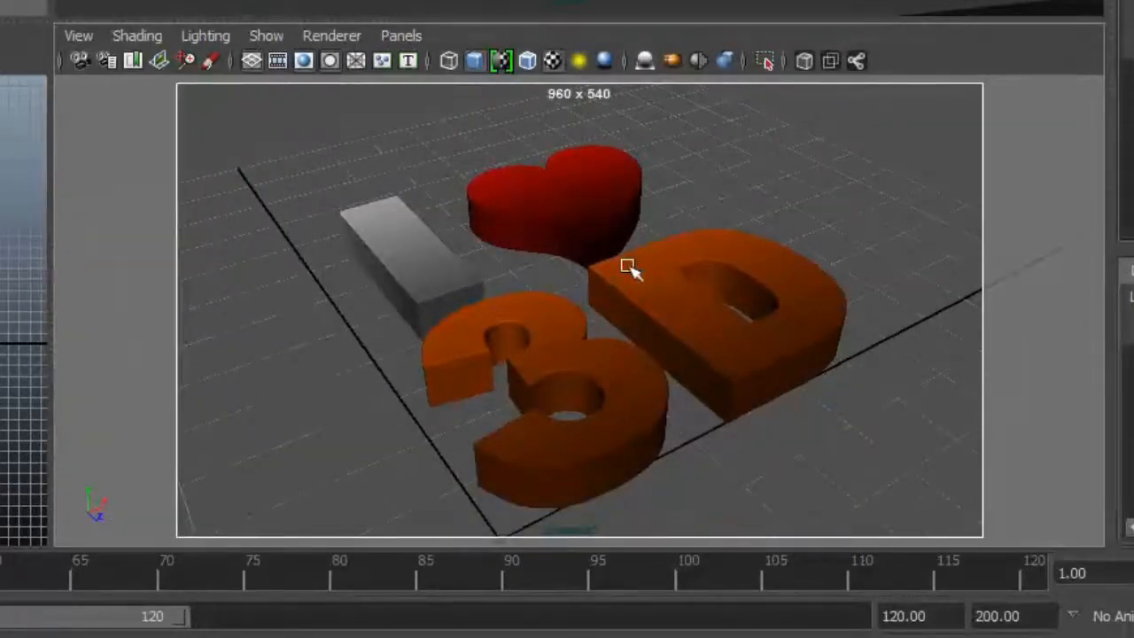
pyautogui.keyDown('alt'); pyautogui.moveTo(626, 263); pyautogui.dragTo(681, 312, button='right'); pyautogui.keyUp('alt')
pyautogui.keyDown('alt'); pyautogui.moveTo(681, 362); pyautogui.dragTo(706, 302, button='middle'); pyautogui.keyUp('alt')
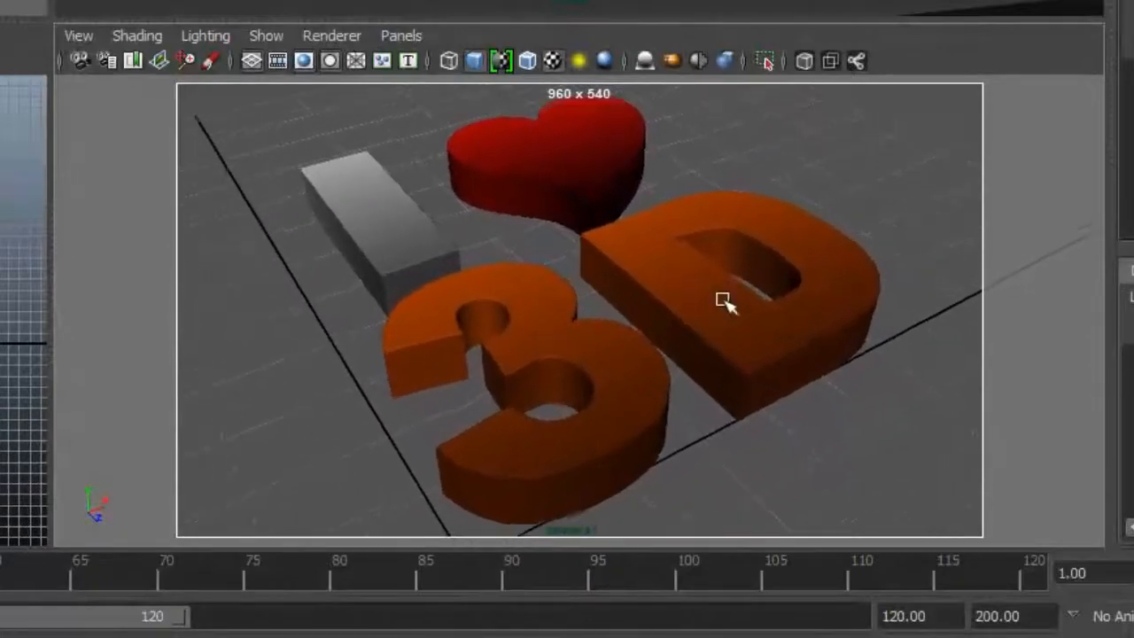
pyautogui.keyDown('alt'); pyautogui.moveTo(724, 301); pyautogui.dragTo(775, 337); pyautogui.keyUp('alt')
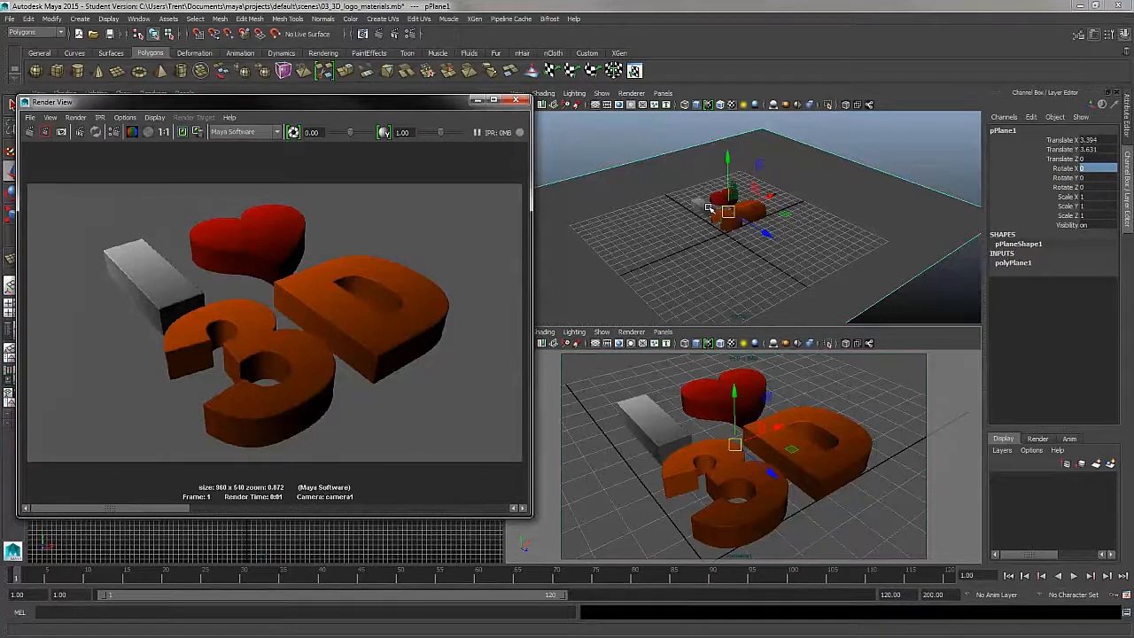
# Step: Keep the camera1 render in the Render View for comparison and minimize that window
pyautogui.click(183, 133)
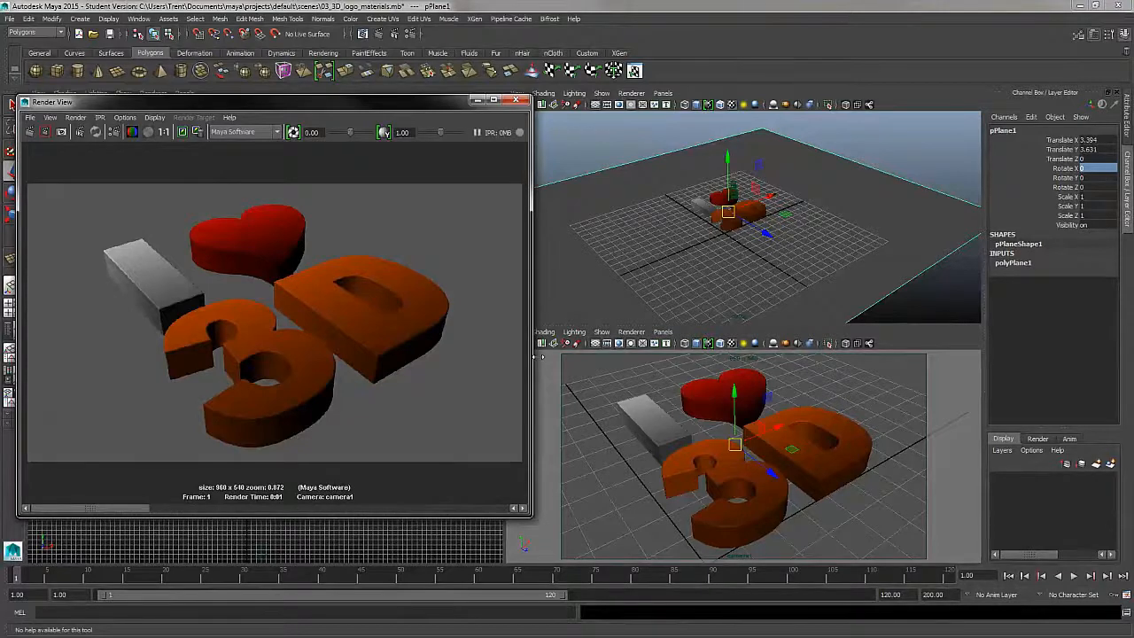
pyautogui.click(476, 101)
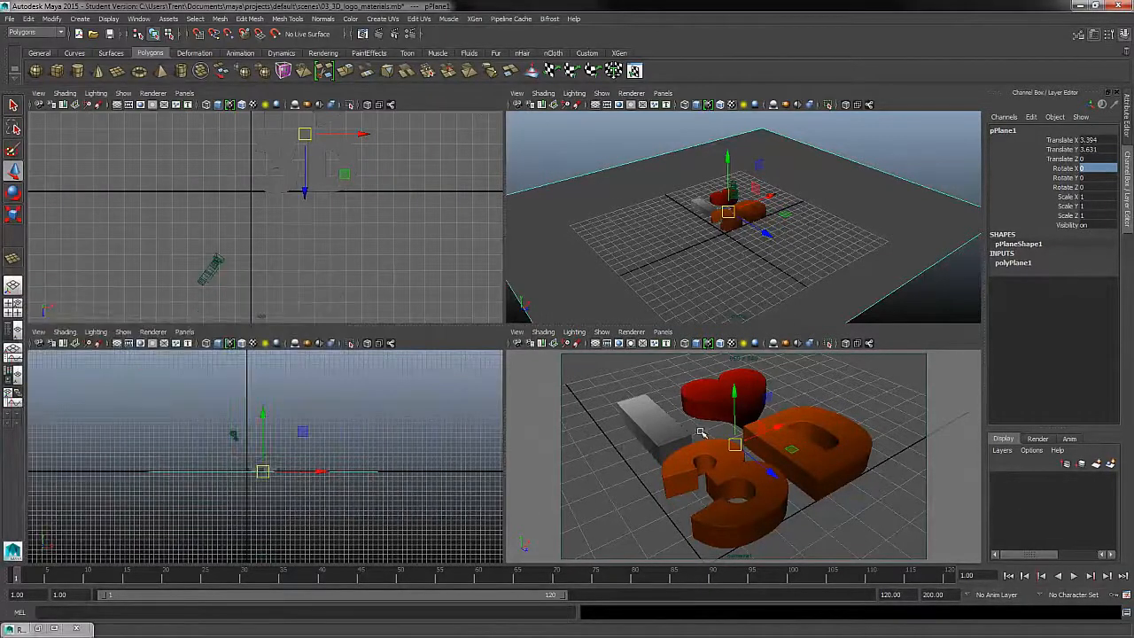
pyautogui.click(80, 18)
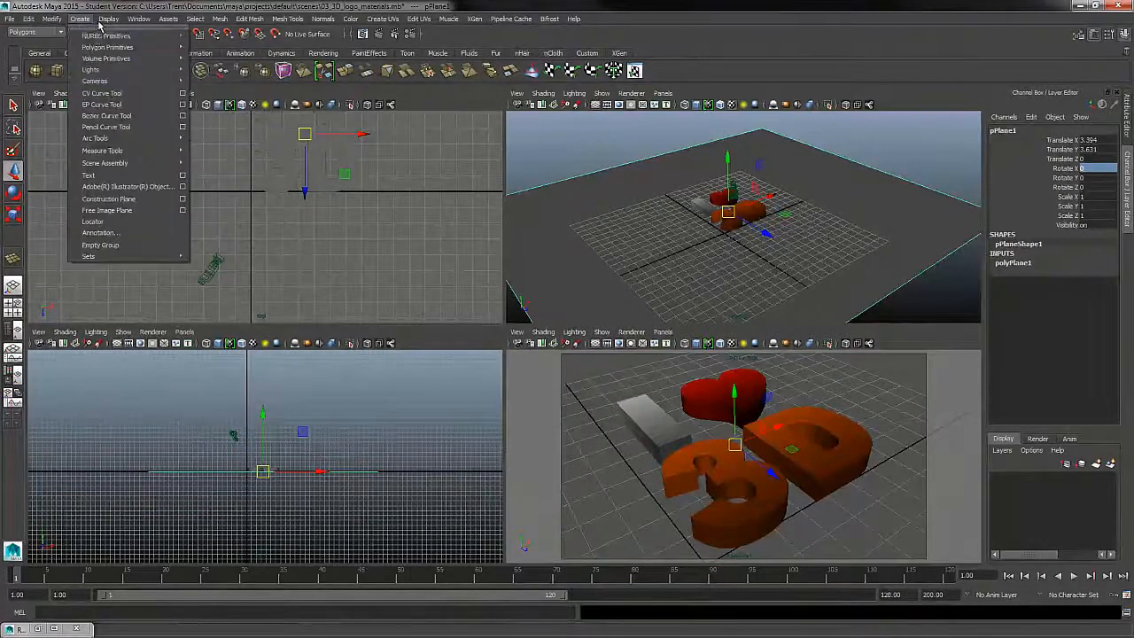
pyautogui.click(667, 333)
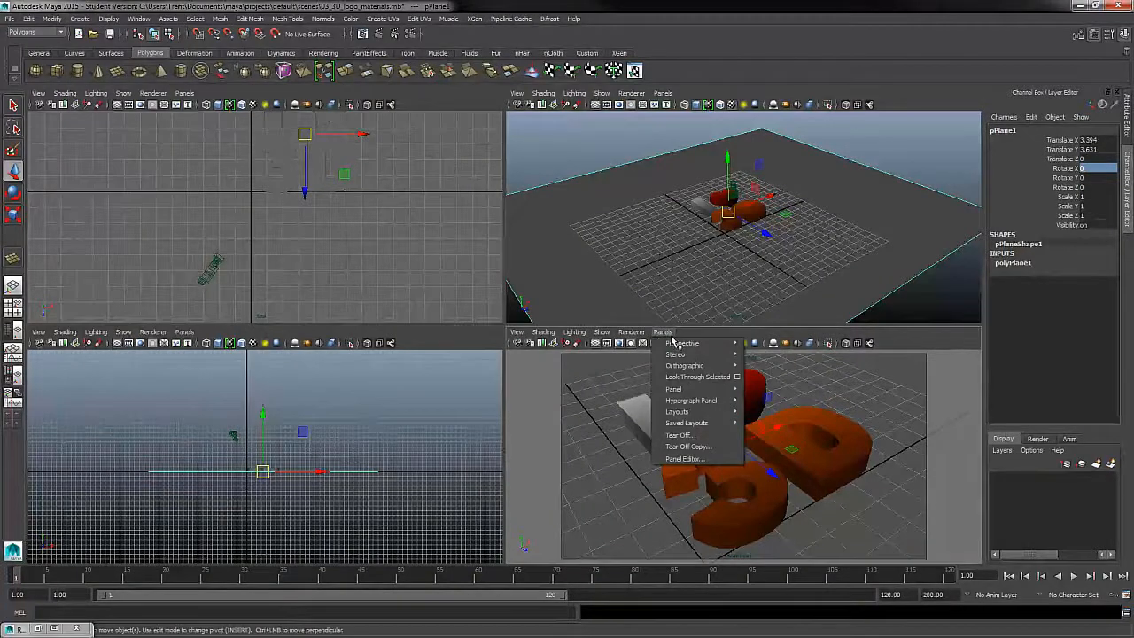
pyautogui.moveTo(678, 343)
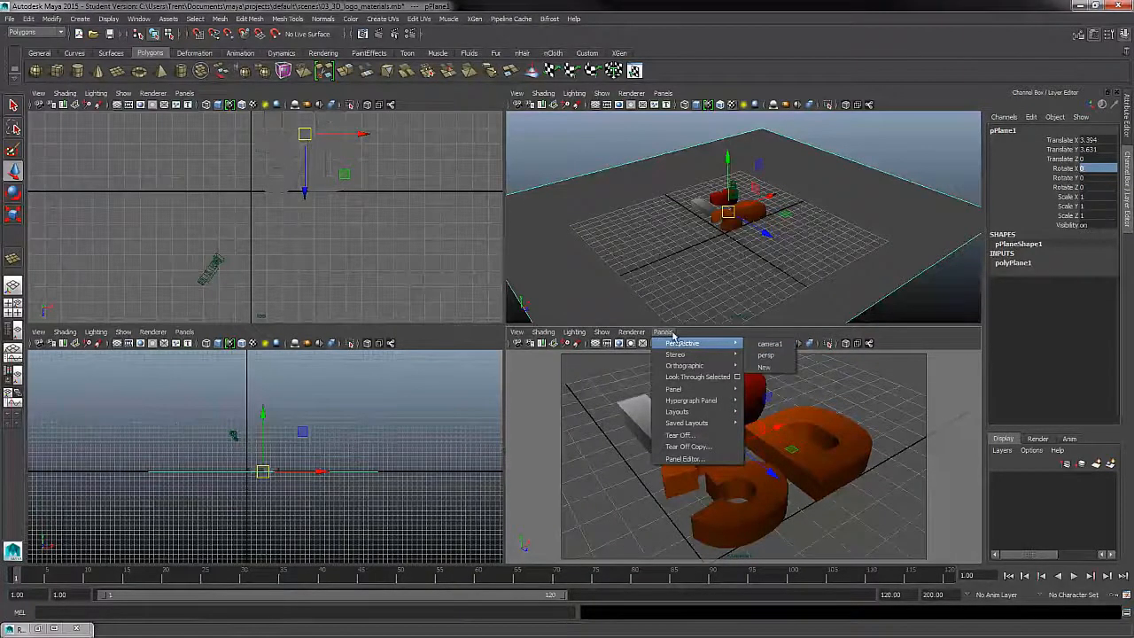
pyautogui.click(674, 335)
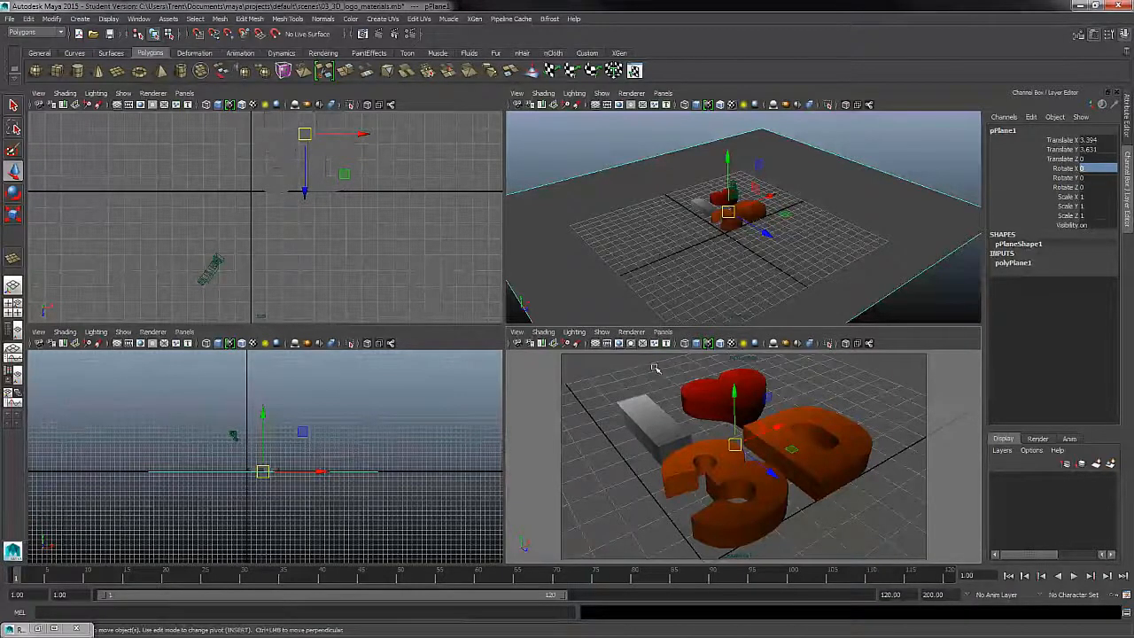
pyautogui.click(630, 344)
pyautogui.click(626, 347)
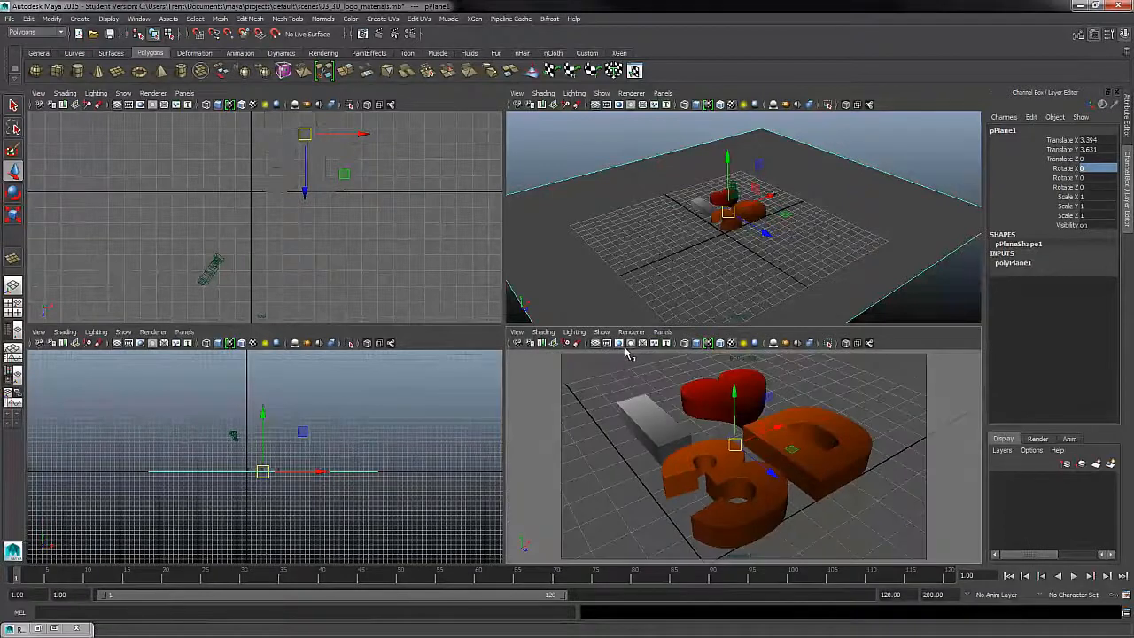
# Step: Fine-tune the camera1 framing with a slightly closer view and a small orbit, keeping the logo inside the resolution gate
pyautogui.click(790, 432)
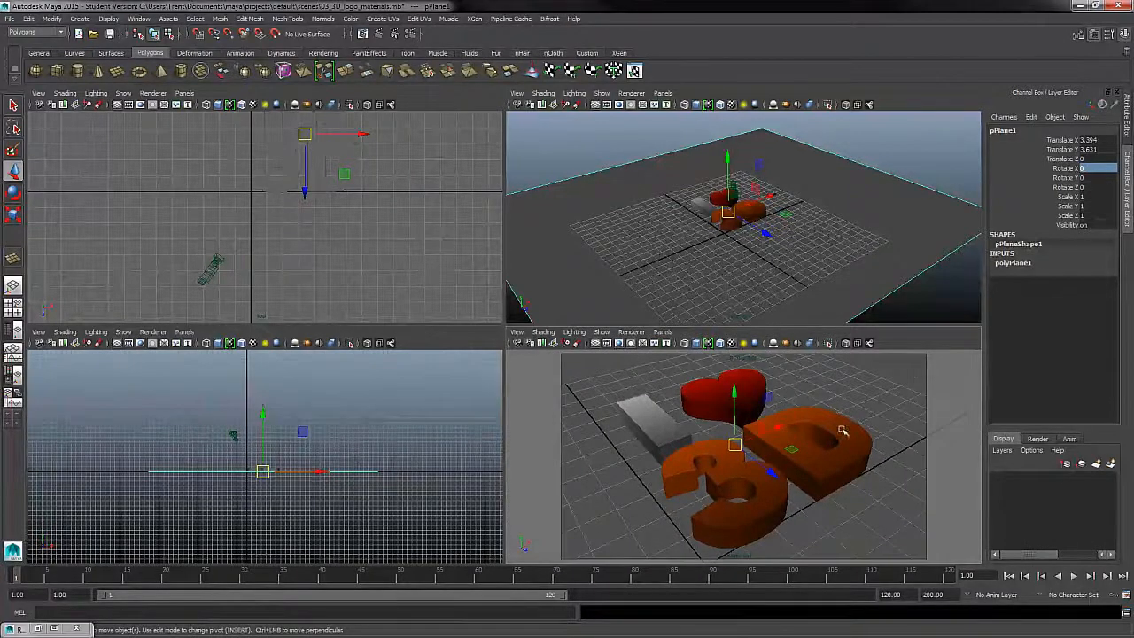
pyautogui.scroll(3, 827, 425)
pyautogui.scroll(-2, 829, 431)
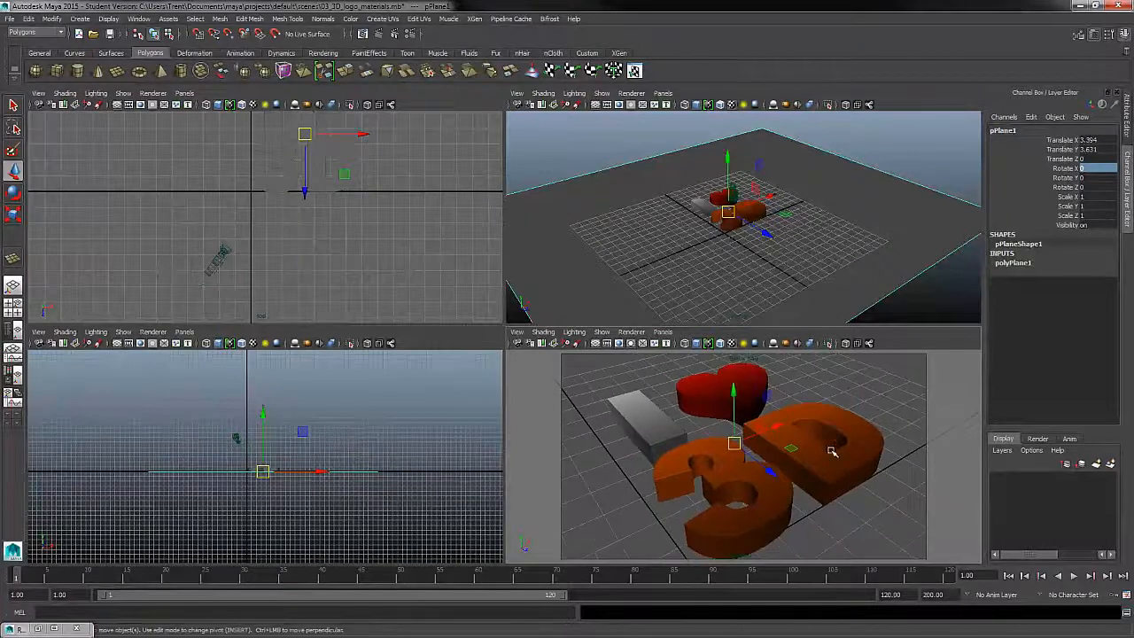
pyautogui.moveTo(830, 431)
pyautogui.keyDown('alt'); pyautogui.mouseDown()
pyautogui.moveTo(831, 450)
pyautogui.moveTo(834, 441)
pyautogui.mouseUp(); pyautogui.keyUp('alt')
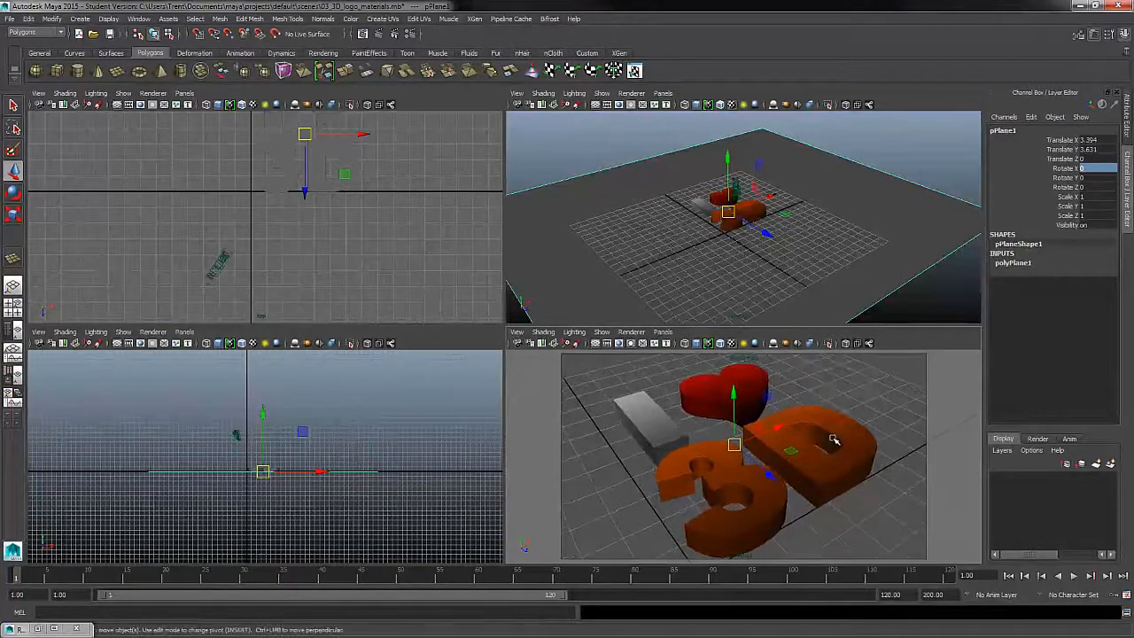